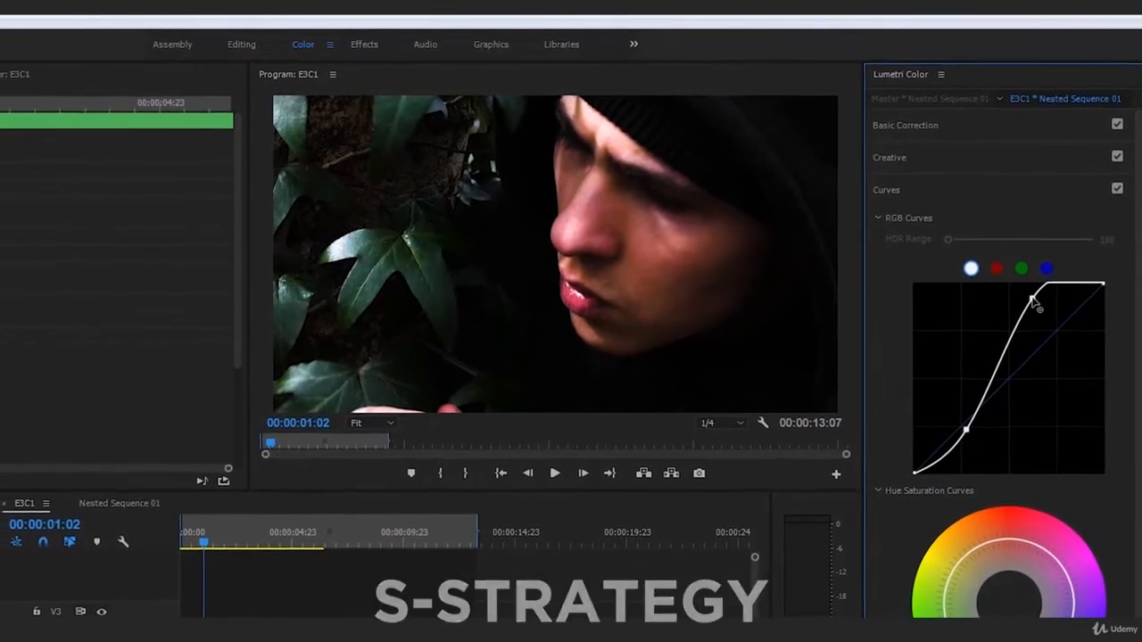
- Refine the S-shape of the white RGB curve by repositioning its highlight and shadow points
mouse_move(1029, 307)
left_mouse_down()
mouse_move(1040, 313)
mouse_move(1047, 300)
left_mouse_up()
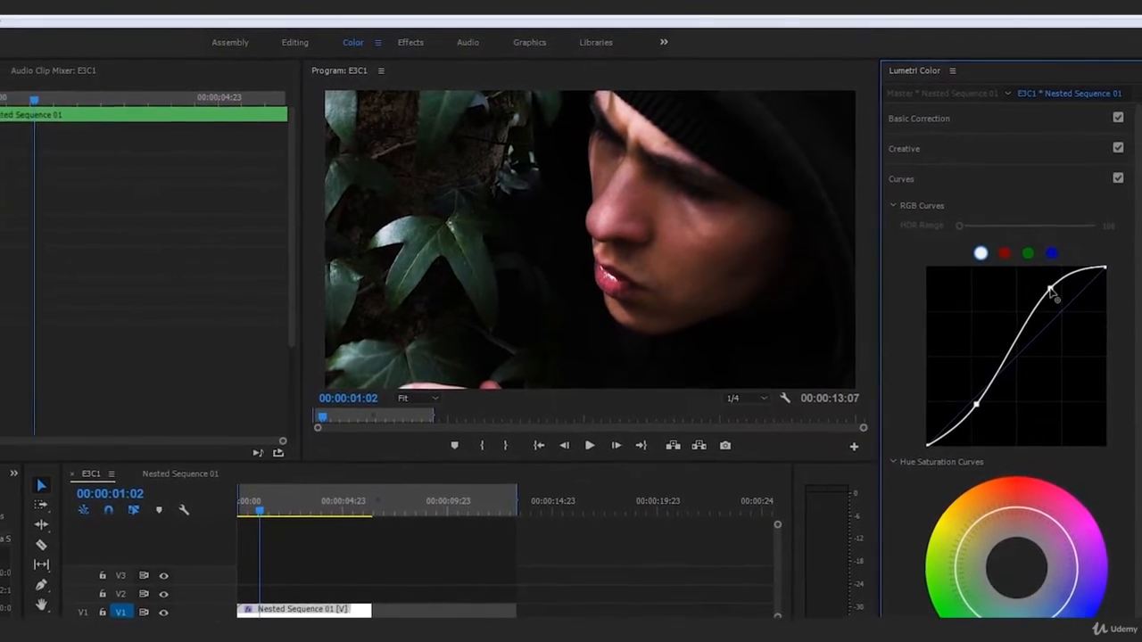
left_click_drag(981, 391, 989, 392)
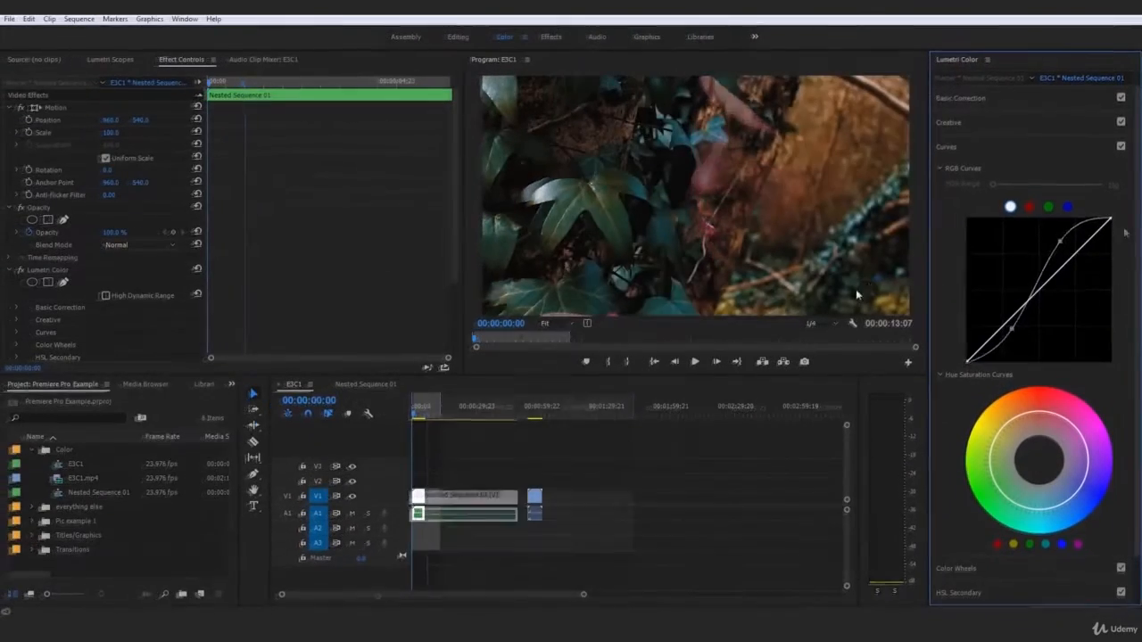
- Set the Creative look to None and Faded Film to 0.0 for the nested sequence clip
left_click(965, 123)
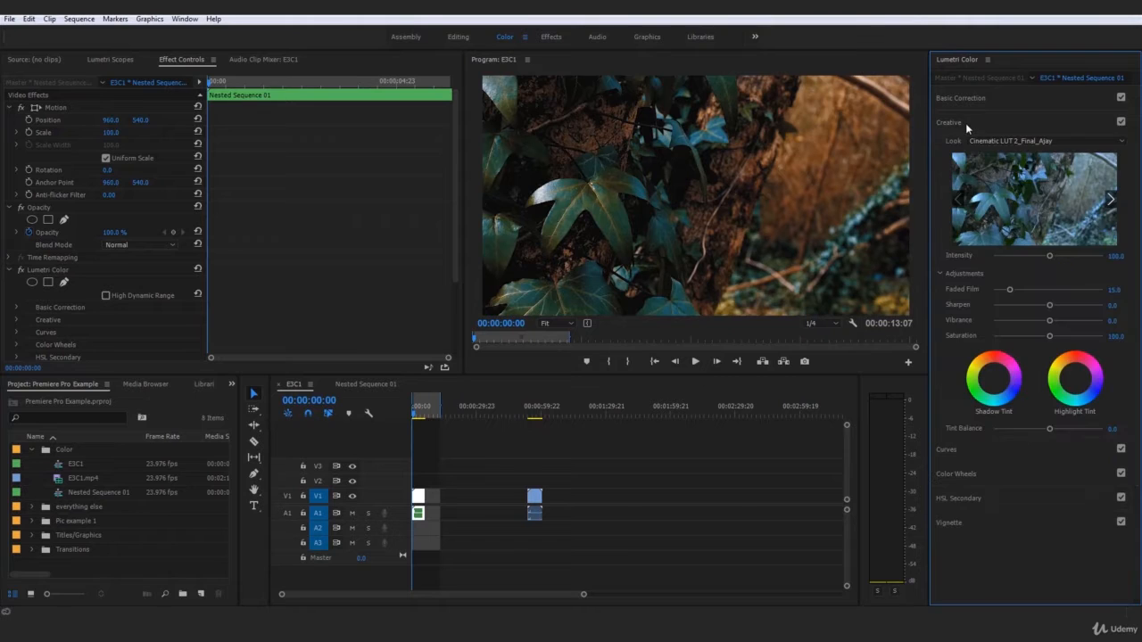
left_click(1017, 140)
left_click(803, 15)
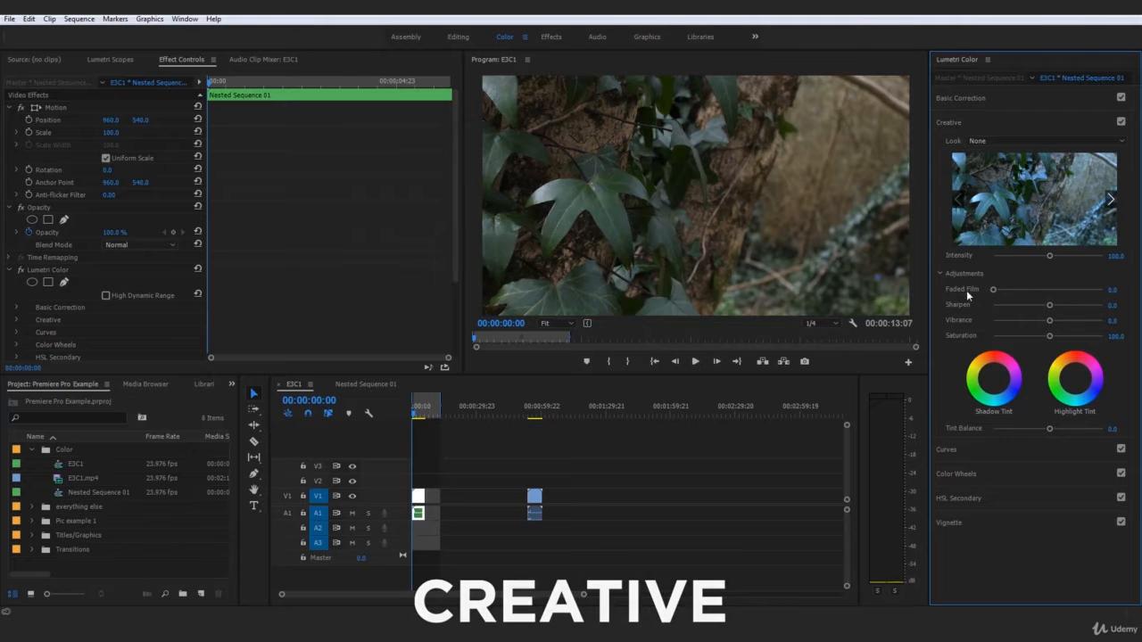
- Park the playhead at 00:00:01:02 and enlarge the nested sequence clip in the timeline
key("space")
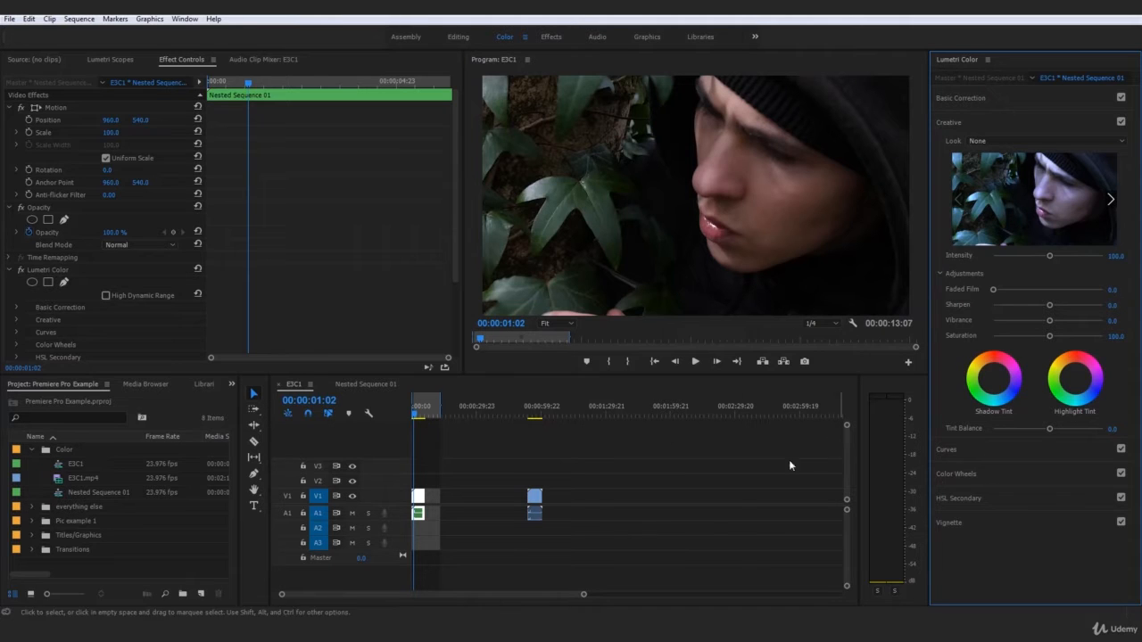
left_click(981, 449)
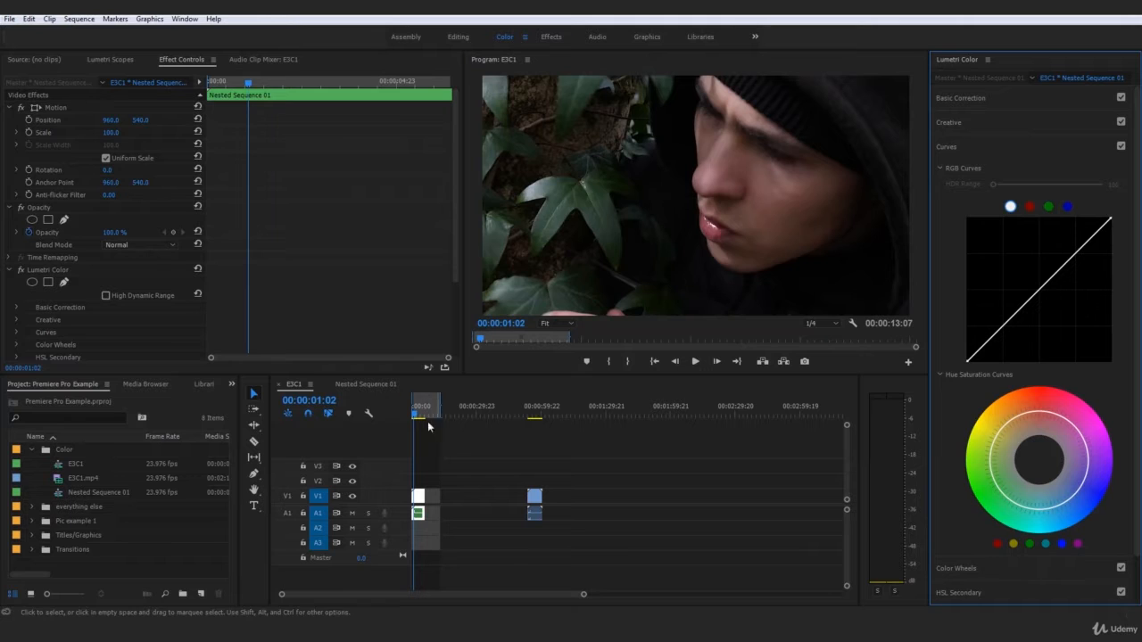
left_click_drag(592, 590, 480, 585)
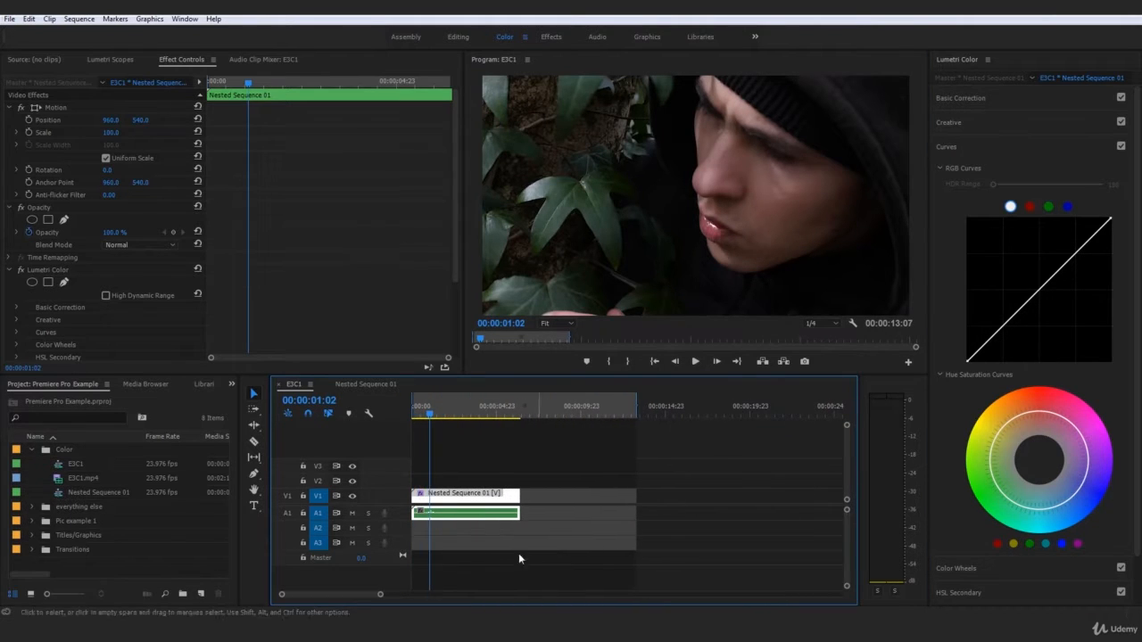
left_click(981, 125)
left_click_drag(1050, 305, 1085, 309)
double_click(1085, 309)
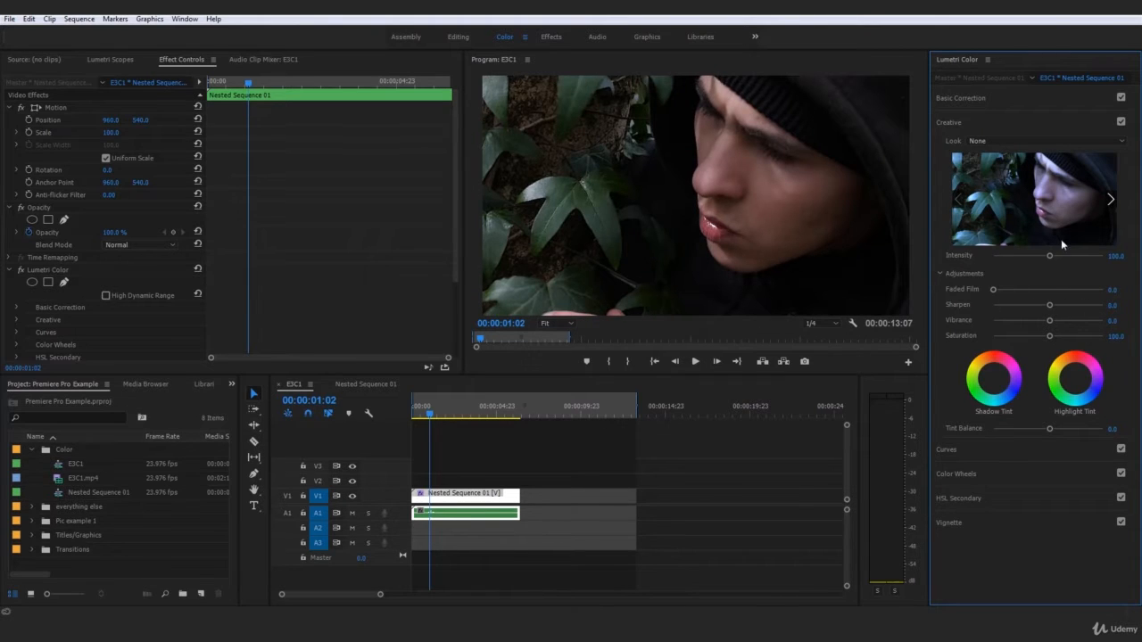
- Shape the white RGB curve into an S by raising a highlight point and lowering a shadow point
left_click(974, 453)
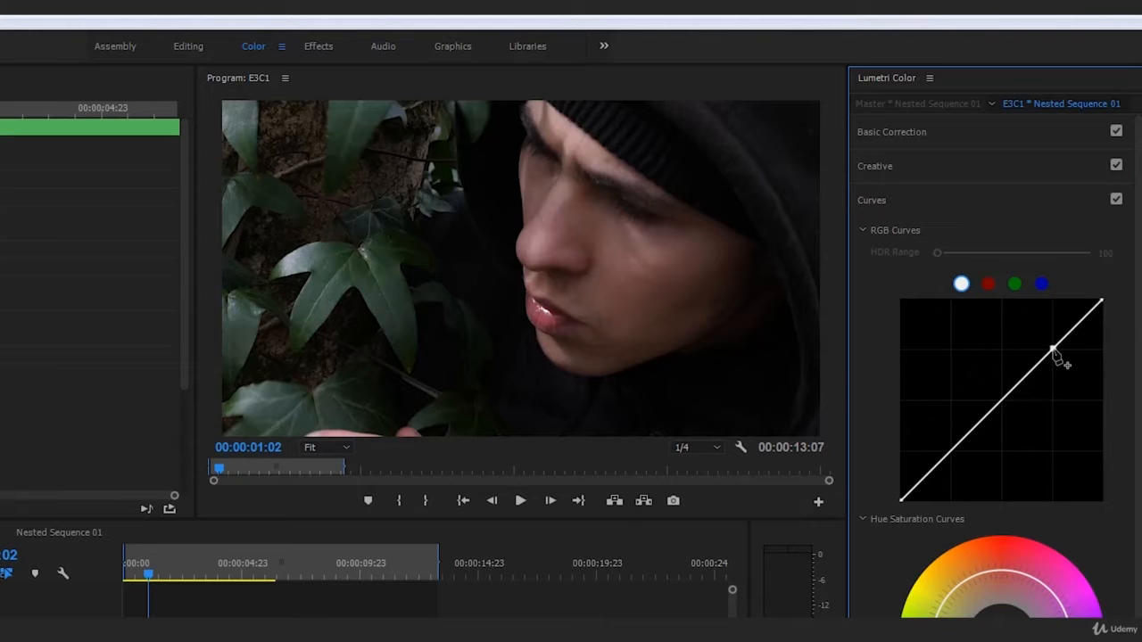
left_click_drag(1054, 350, 1025, 311)
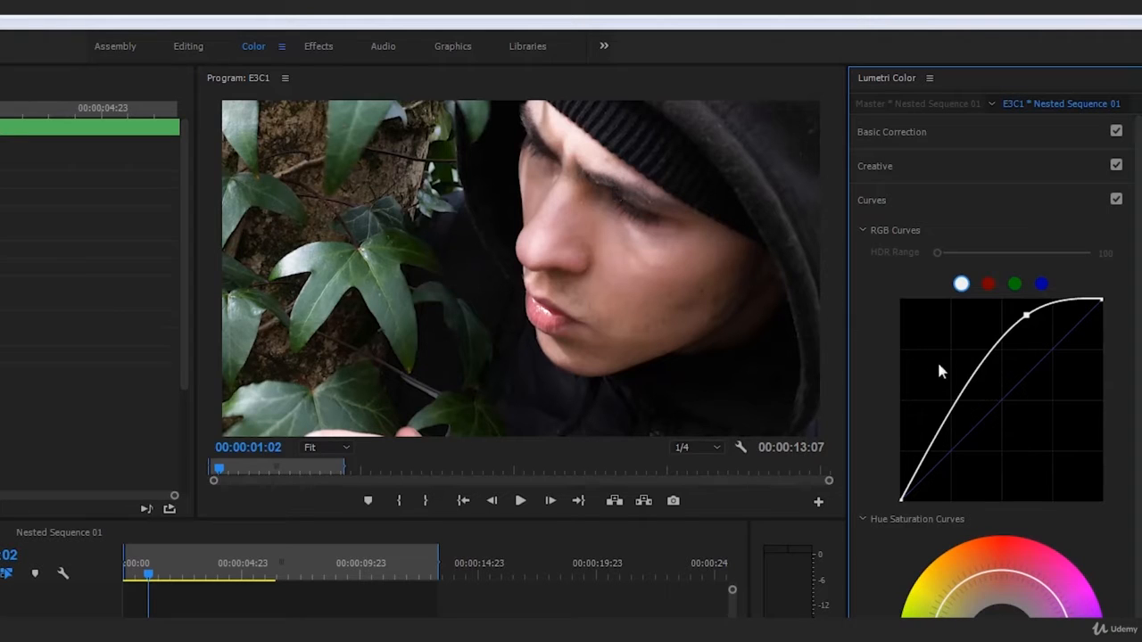
left_click(936, 439)
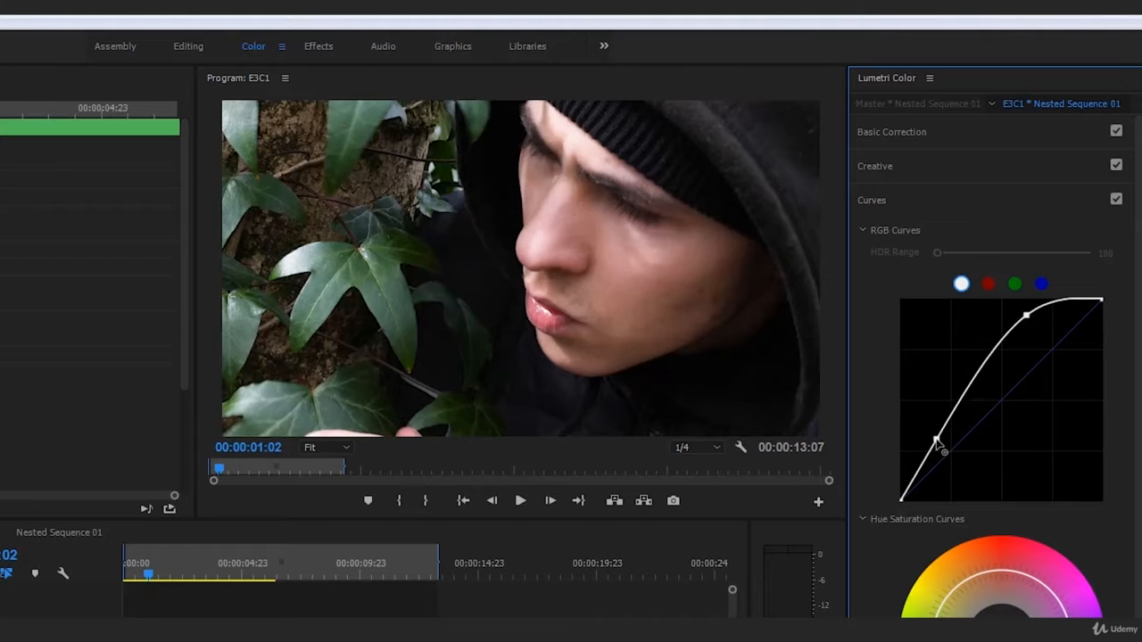
left_click_drag(936, 440, 955, 455)
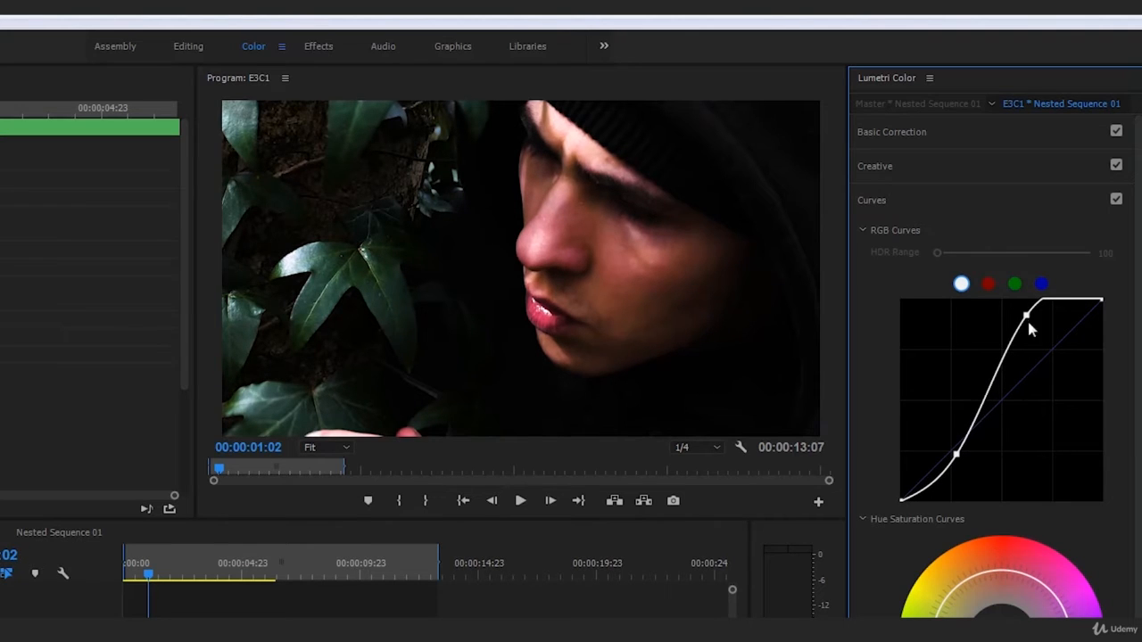
left_click_drag(1026, 314, 1040, 324)
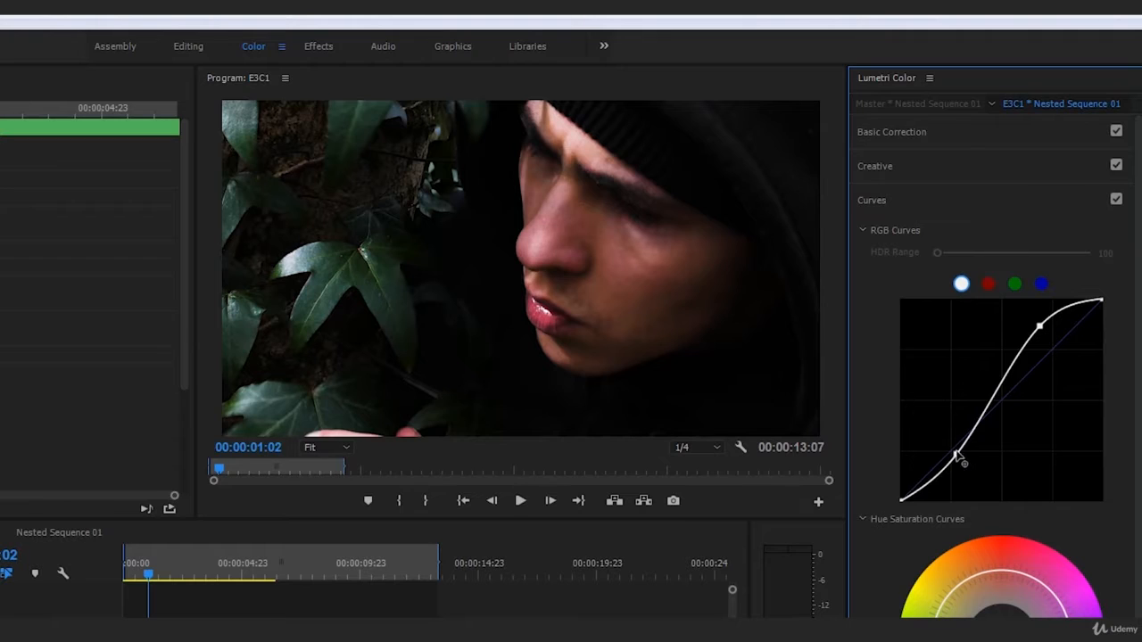
left_click_drag(956, 454, 964, 458)
left_click_drag(1040, 326, 1031, 331)
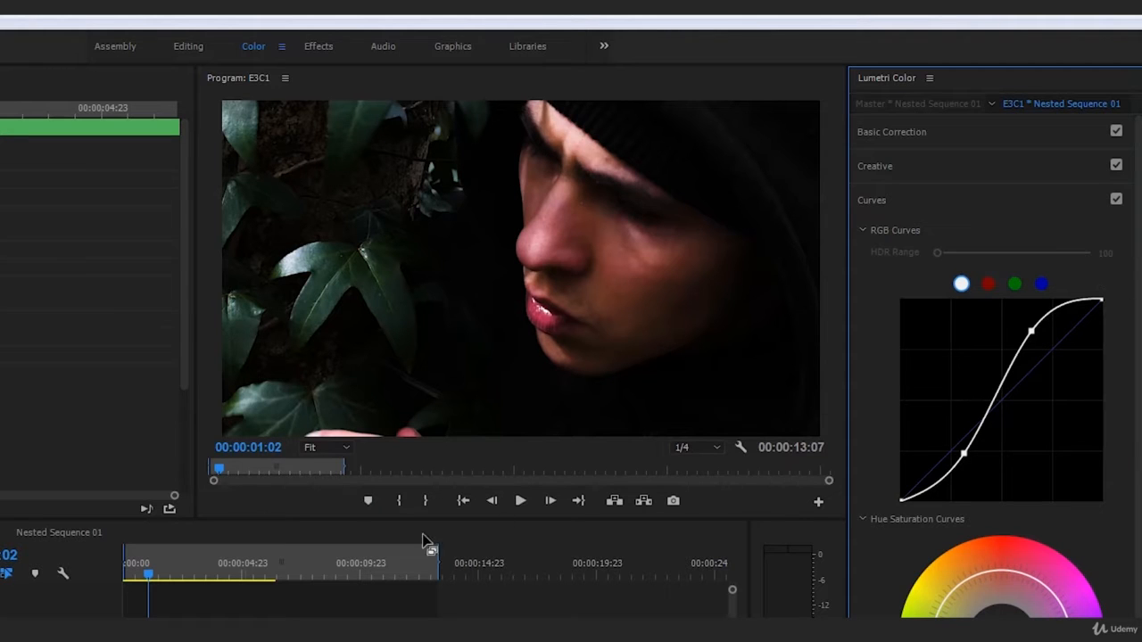
- Play the clip from its beginning to about 00:00:05:18 to review the curve's contrast
left_click_drag(136, 579, 125, 579)
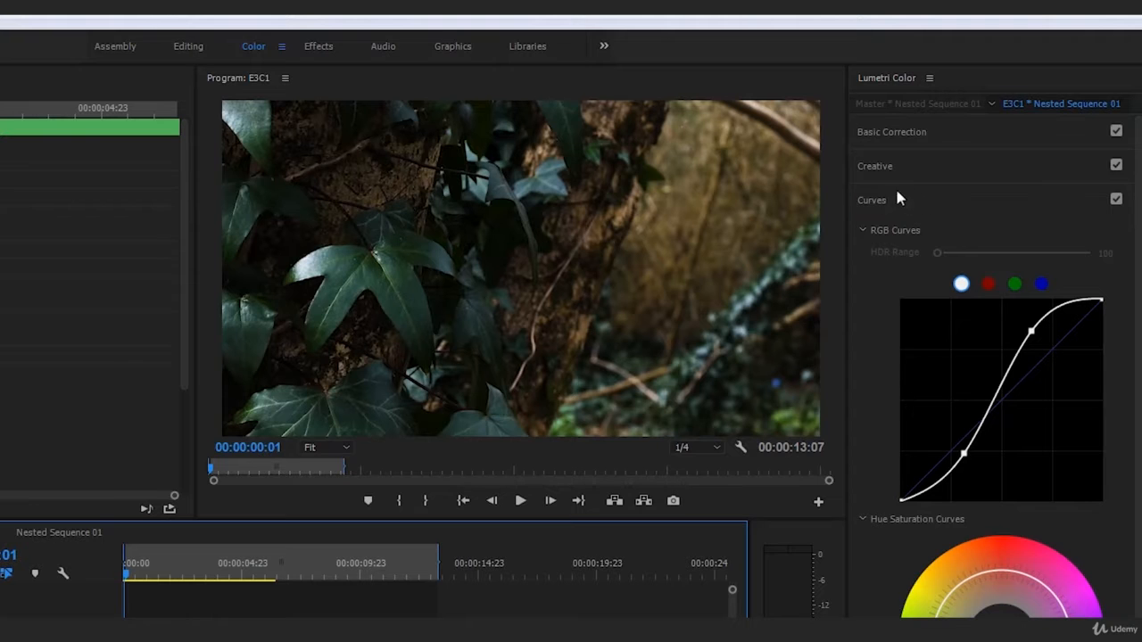
key("space")
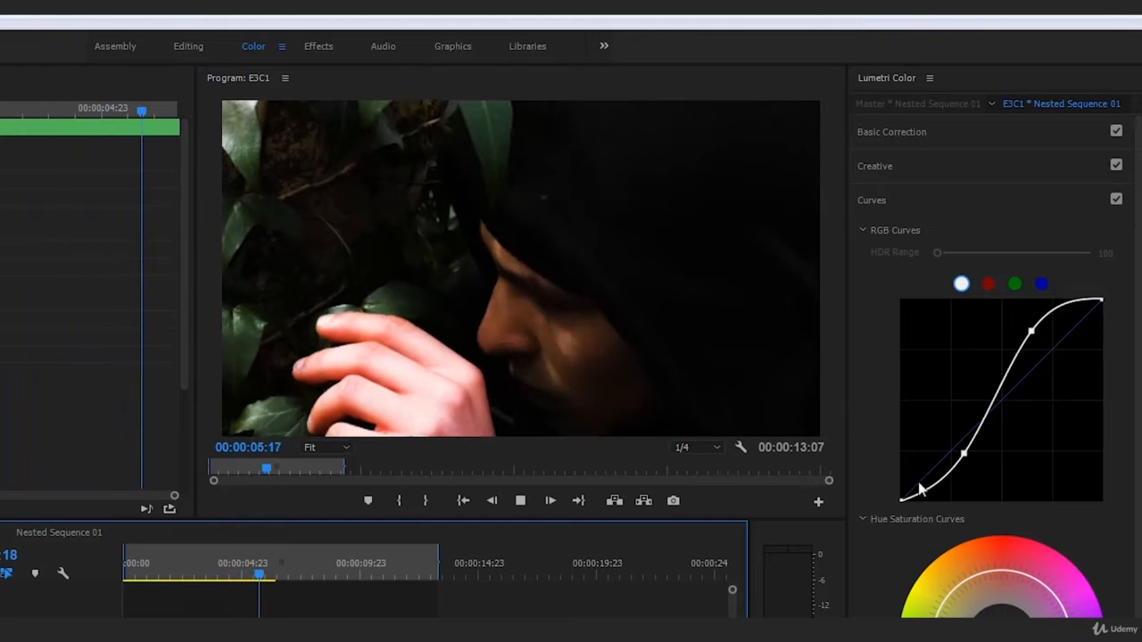
key("space")
- Try extreme and subtle positions for the curve's shadow and highlight points to compare their effect on contrast
left_click(1033, 335)
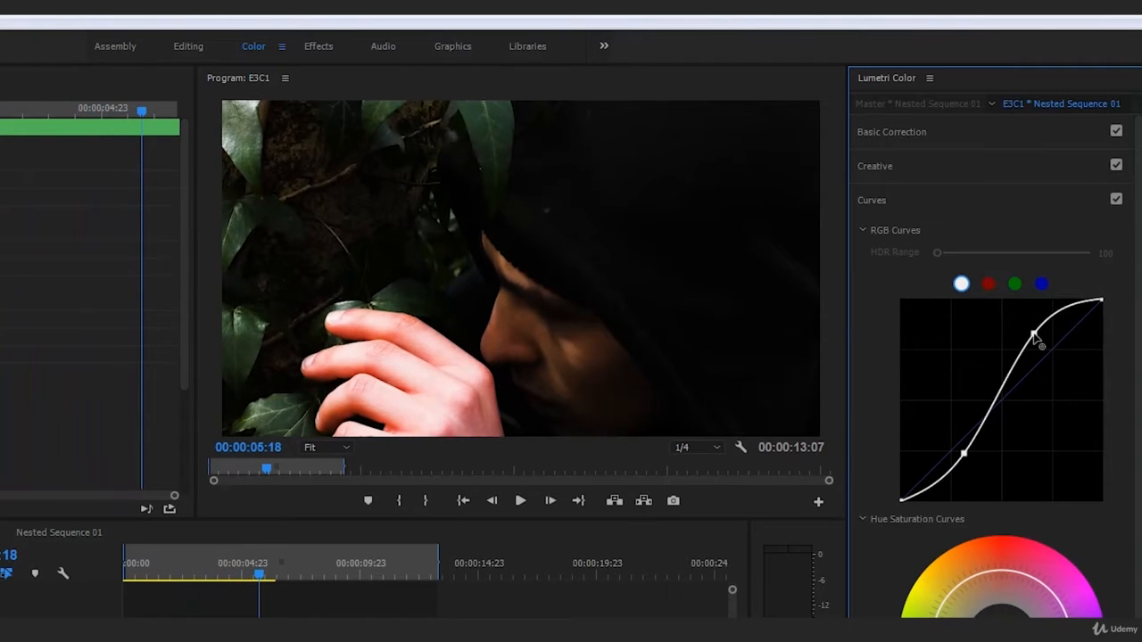
left_click_drag(965, 453, 1051, 514)
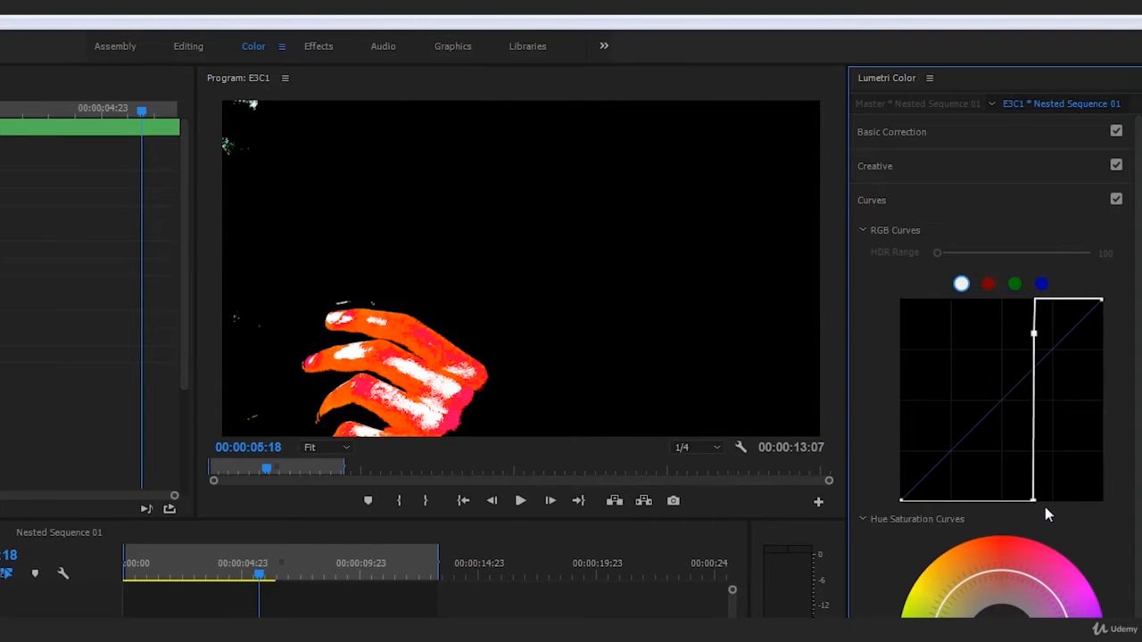
left_click_drag(1044, 507, 973, 459)
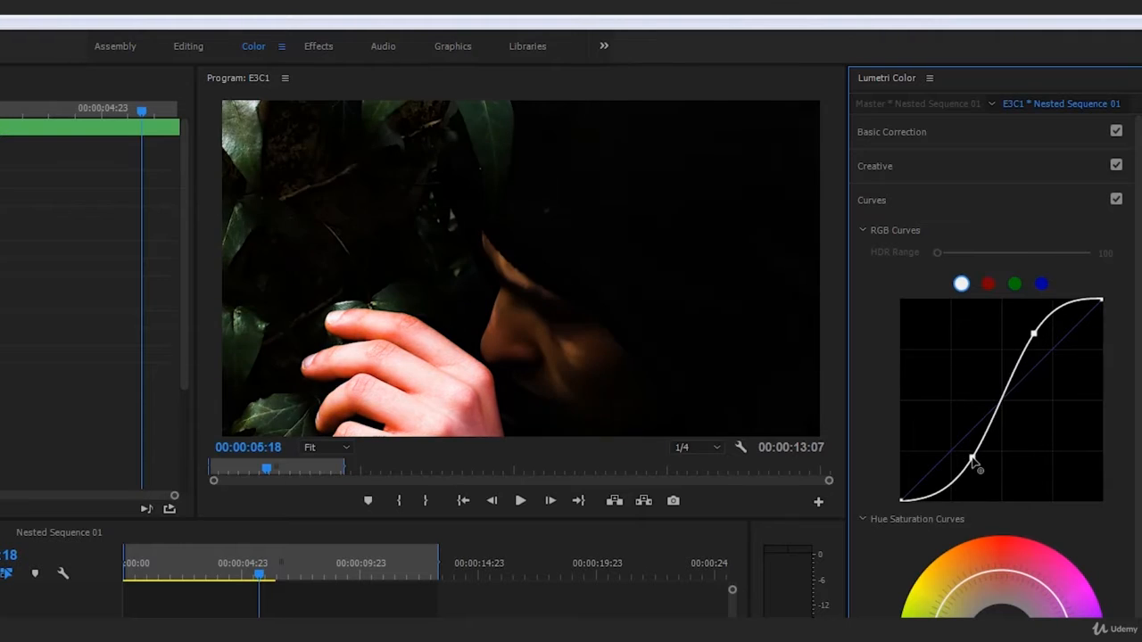
mouse_move(1035, 333)
left_mouse_down()
mouse_move(997, 303)
mouse_move(1045, 344)
left_mouse_up()
left_click_drag(971, 458, 951, 451)
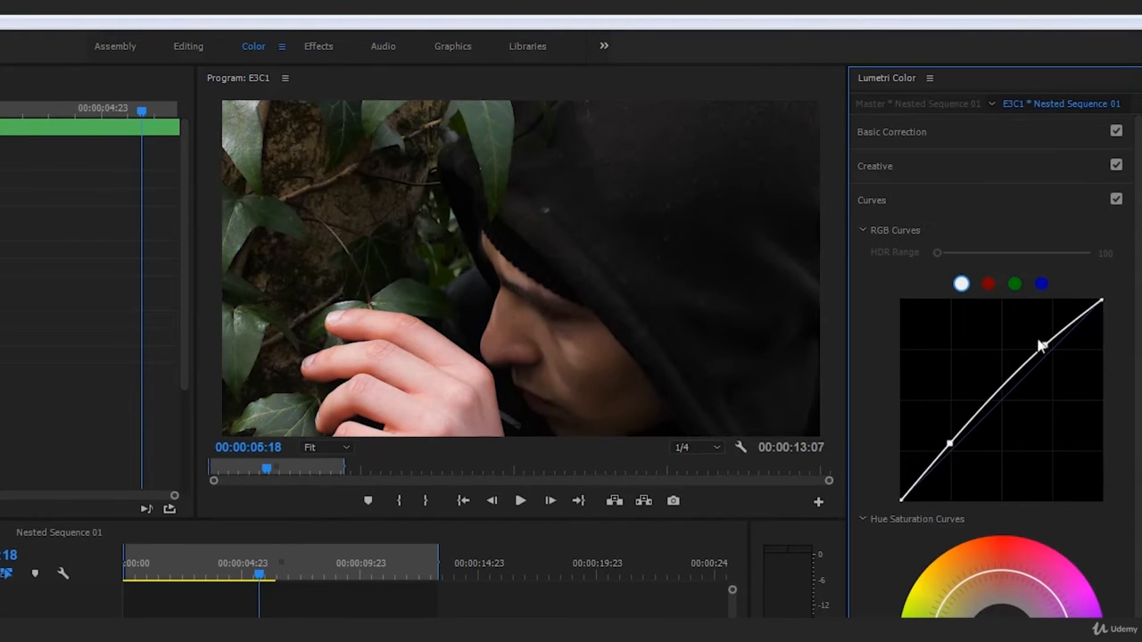
left_click_drag(1041, 346, 916, 294)
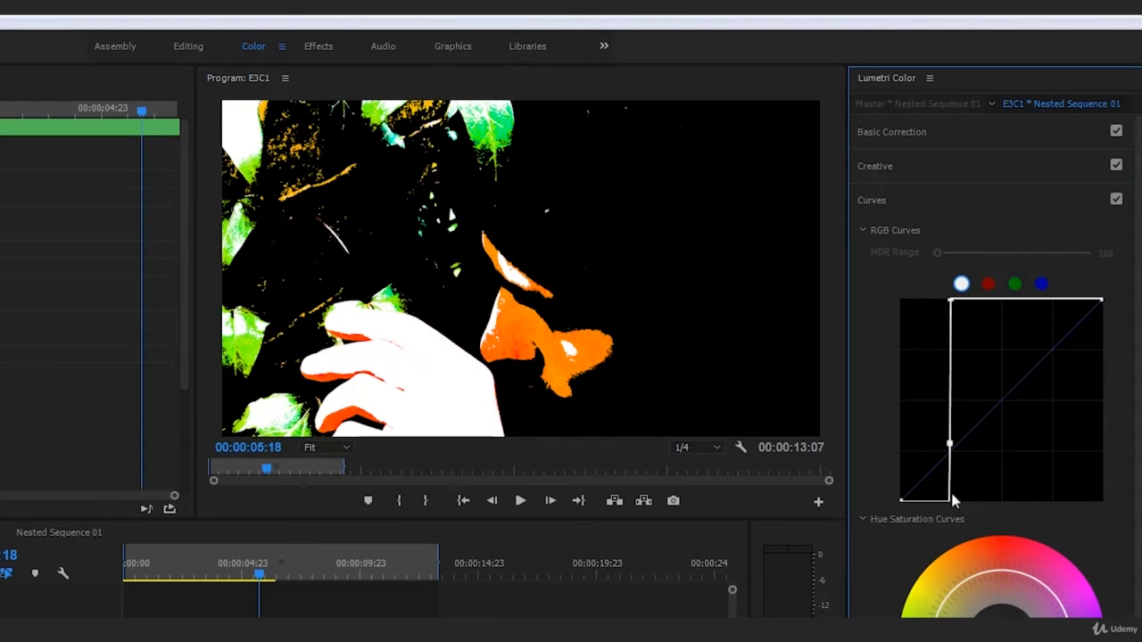
- Undo all the RGB curve adjustments back to the original straight diagonal
key("ctrl+z")
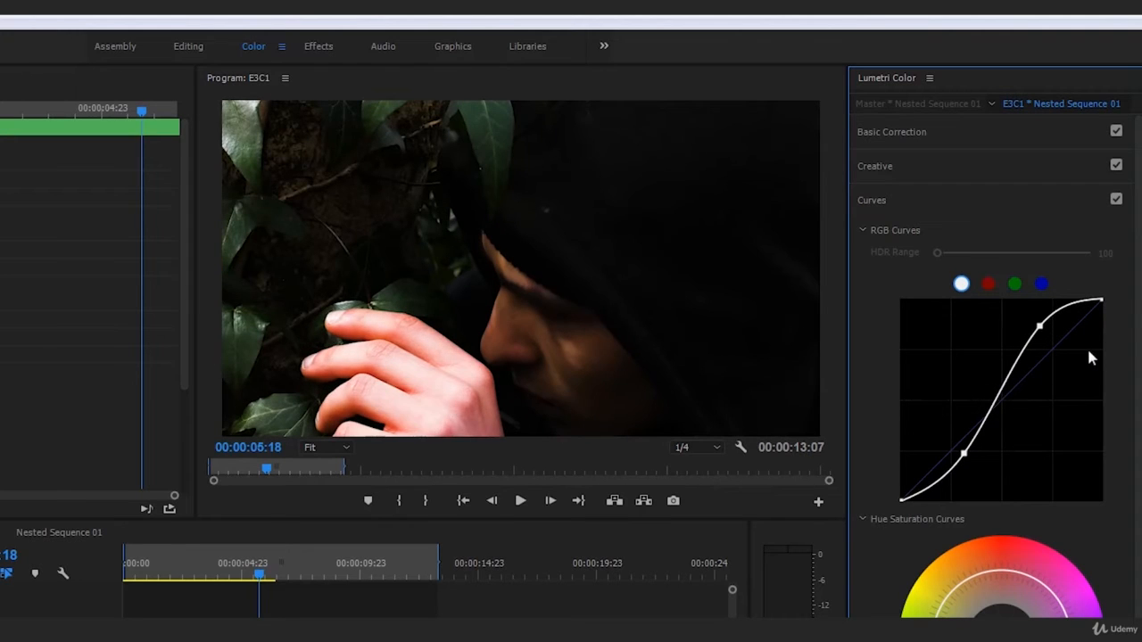
key("ctrl+z")
key("ctrl+z")
key("ctrl+z")
key("ctrl+z")
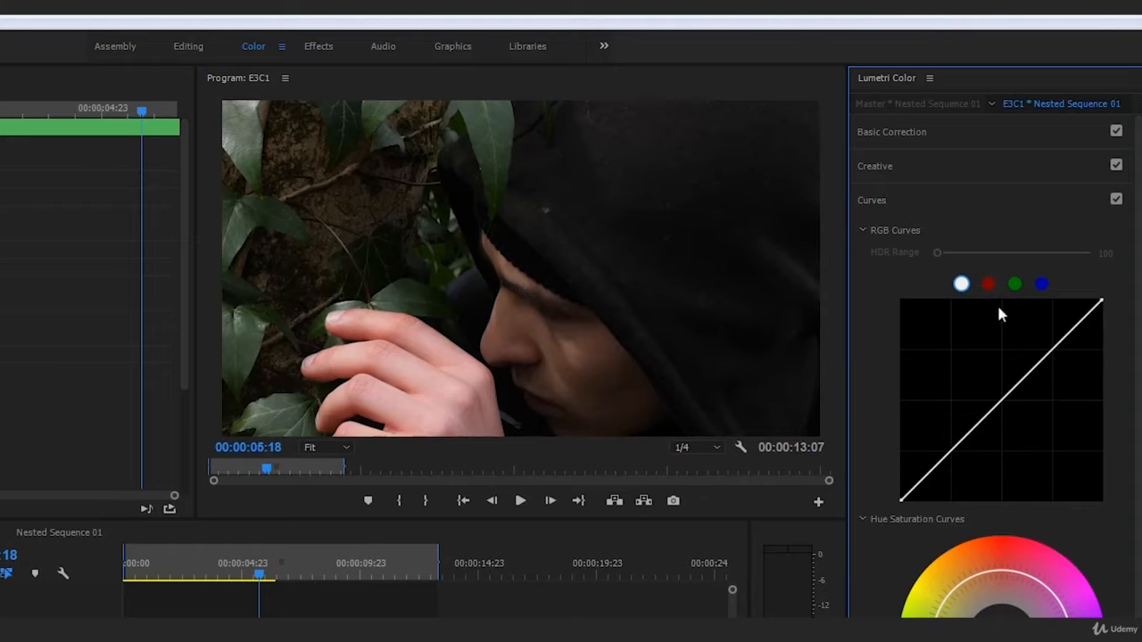
- At 00:00:03:09, build a moderate S-curve on the white RGB curve with a raised highlight point and a lowered shadow point
left_click_drag(244, 571, 203, 571)
left_click_drag(1054, 354, 1033, 336)
key("ctrl+z")
left_click_drag(944, 457, 958, 465)
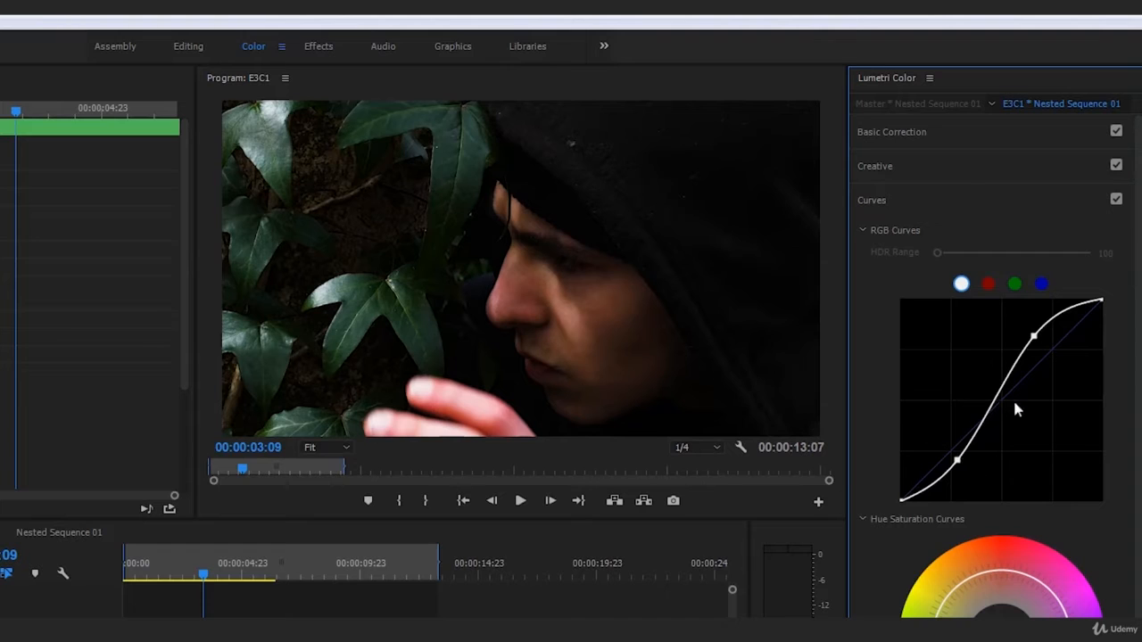
- Compare the image with and without the Curves correction by switching it off and on repeatedly
left_click(1116, 201)
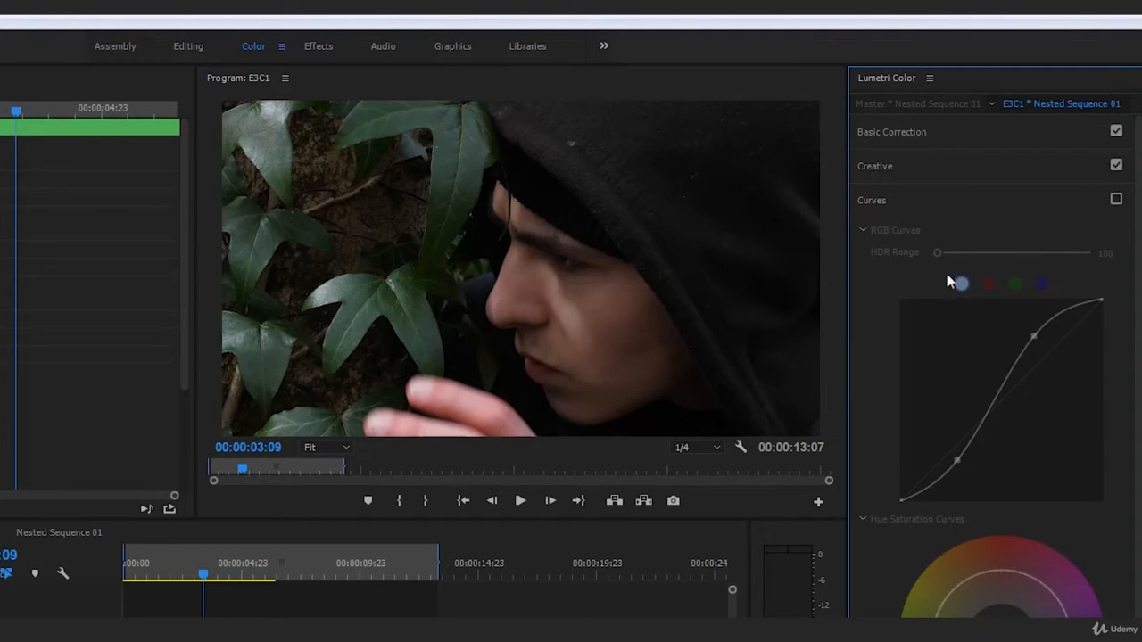
left_click(929, 166)
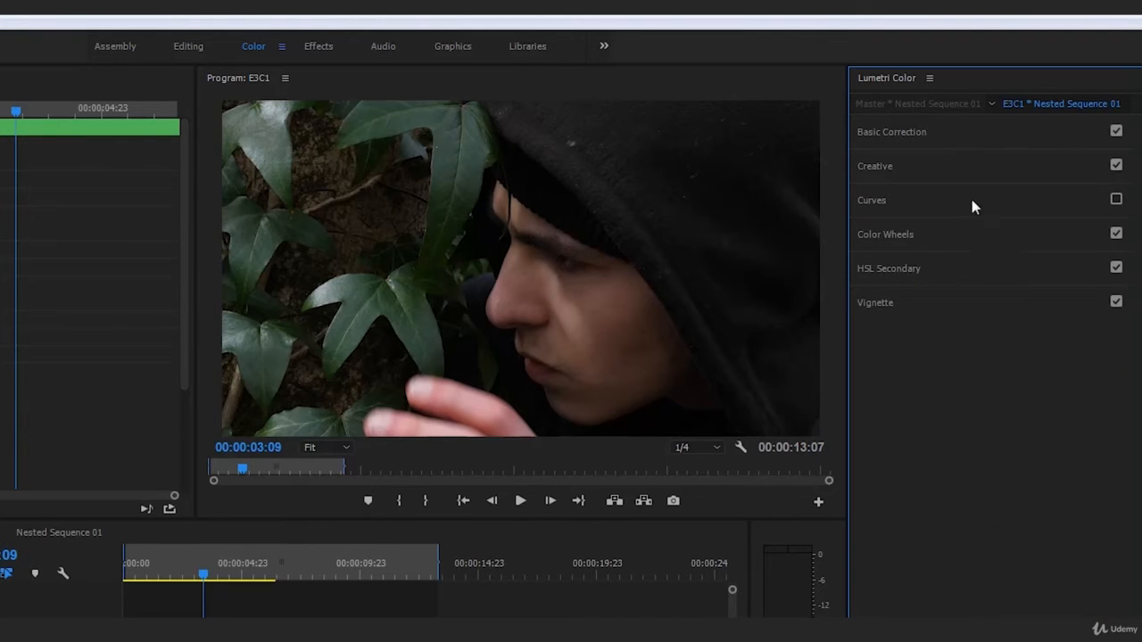
left_click(972, 207)
left_click(1116, 200)
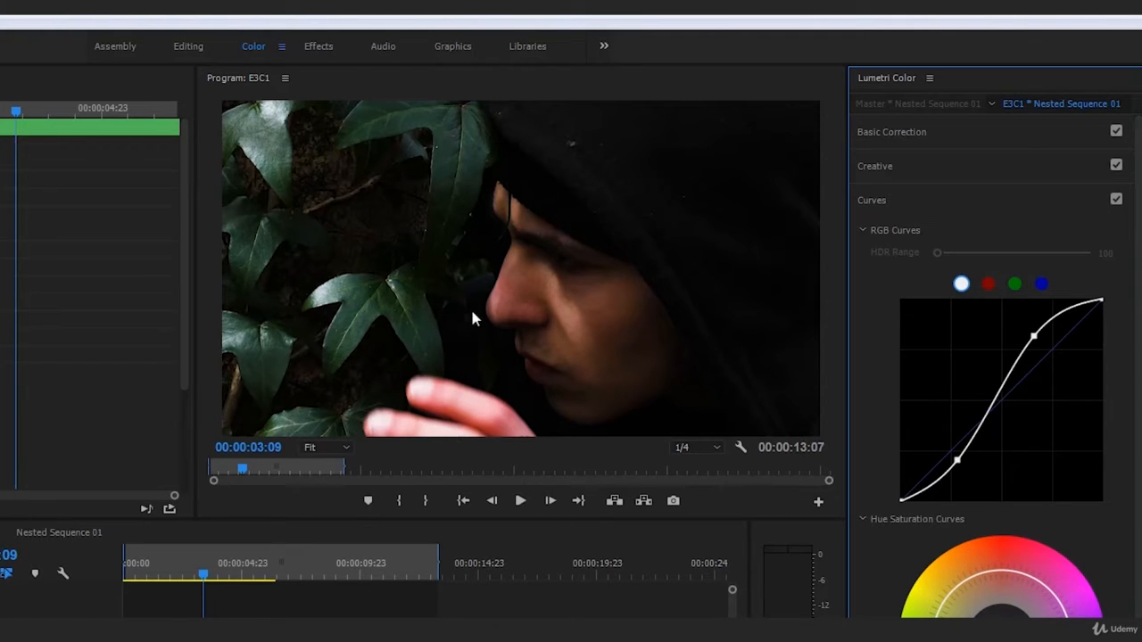
left_click(1116, 200)
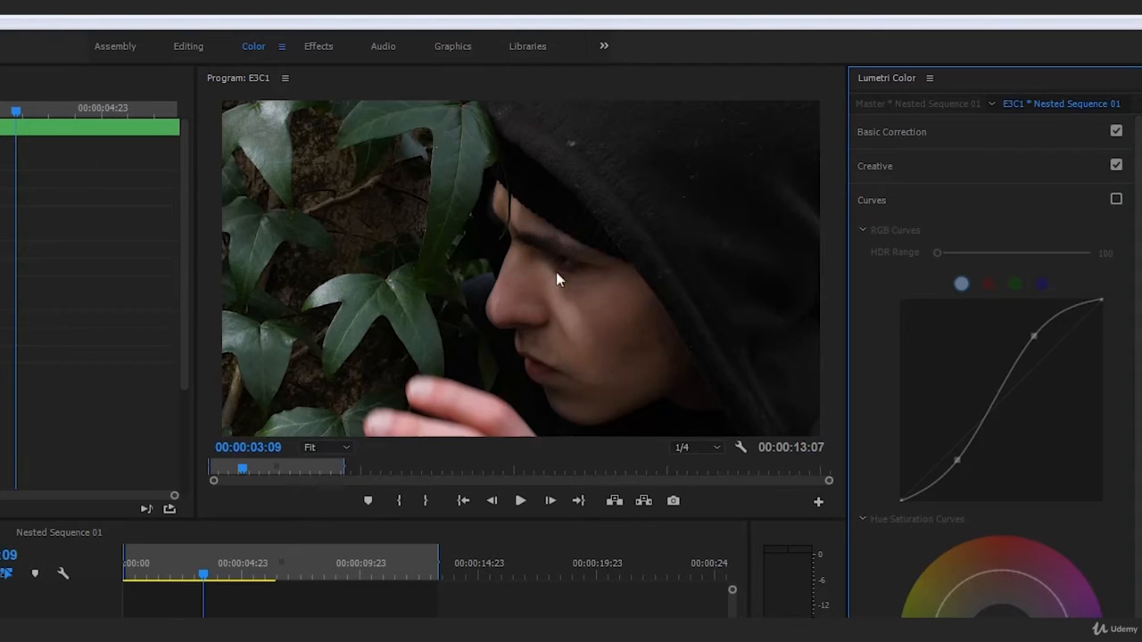
left_click(1116, 201)
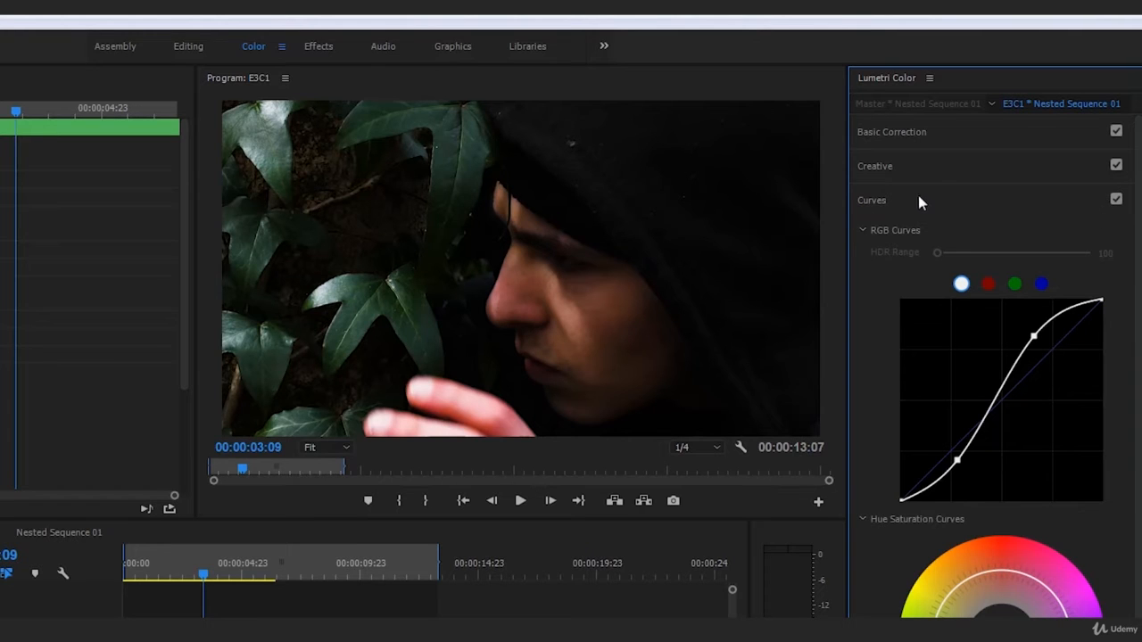
left_click(1116, 201)
left_click(1116, 201)
left_click(1116, 200)
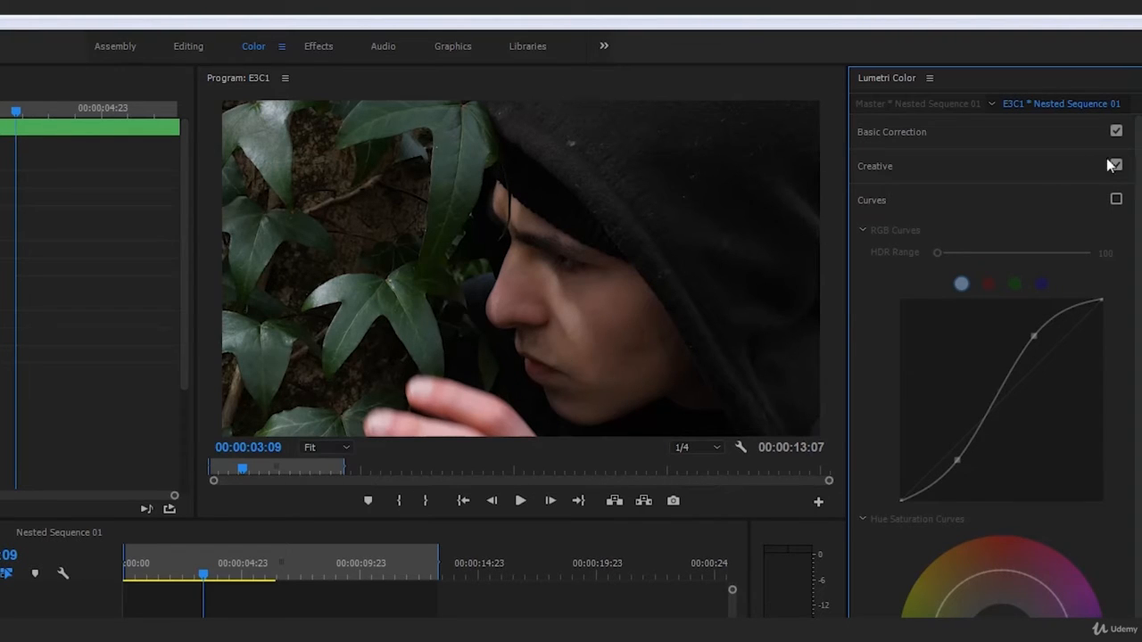
left_click(1116, 200)
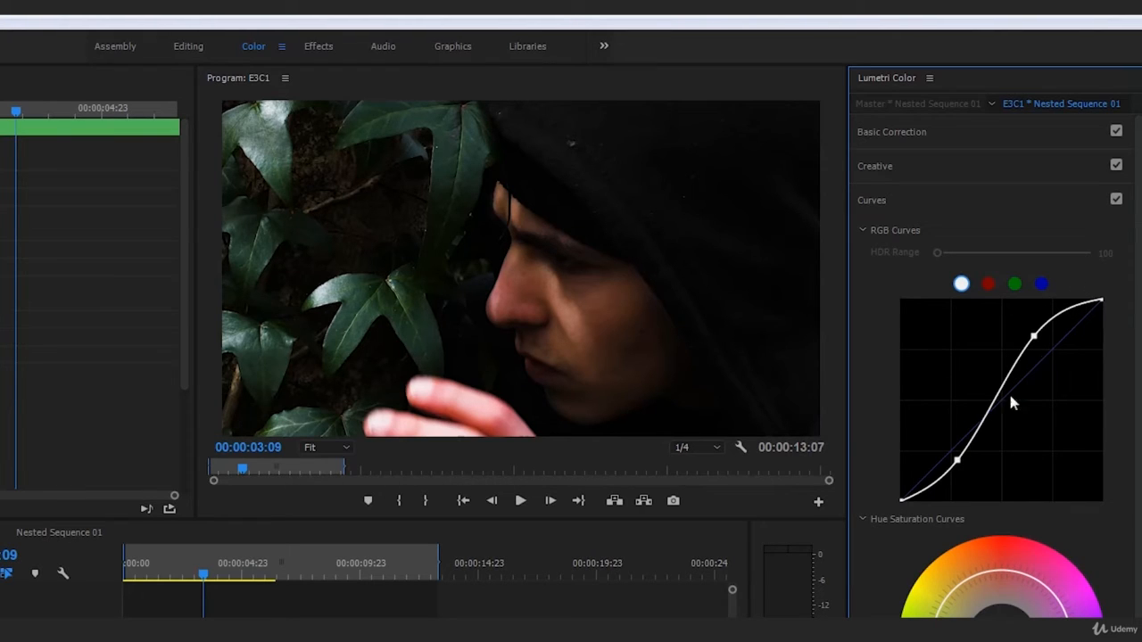
- Lower the shadow point of the white RGB curve slightly and disable the Curves correction
left_click_drag(958, 462, 960, 467)
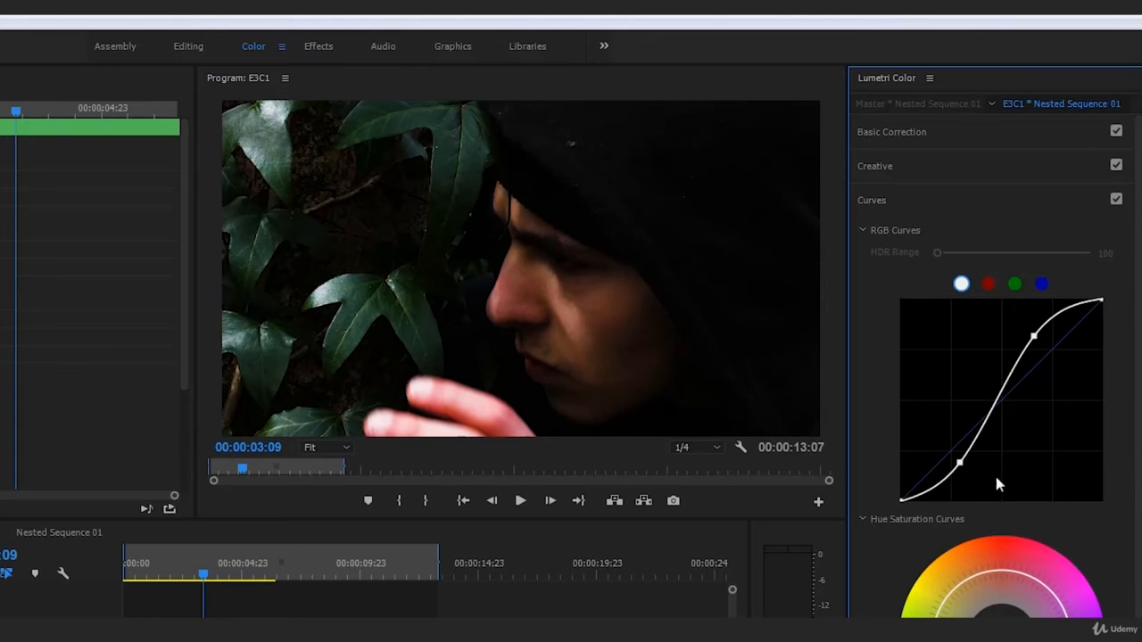
left_click(1116, 199)
- Apply the custom Cinematic LUT 2 look as the Creative look and collapse the Creative section
left_click(1026, 167)
left_click(999, 191)
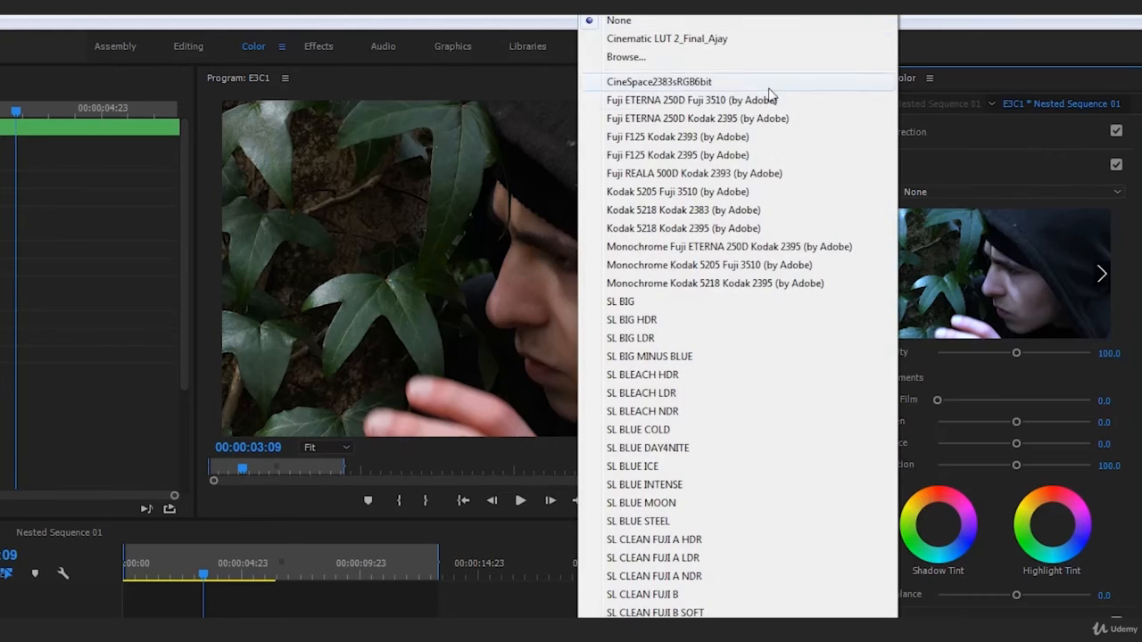
left_click(684, 39)
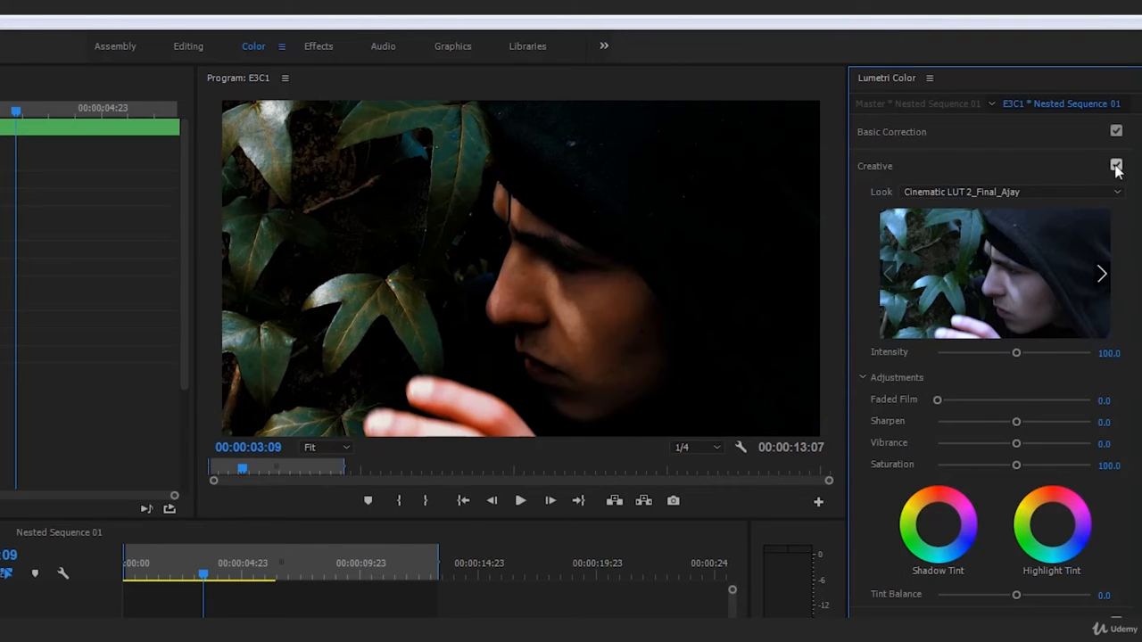
left_click(1065, 167)
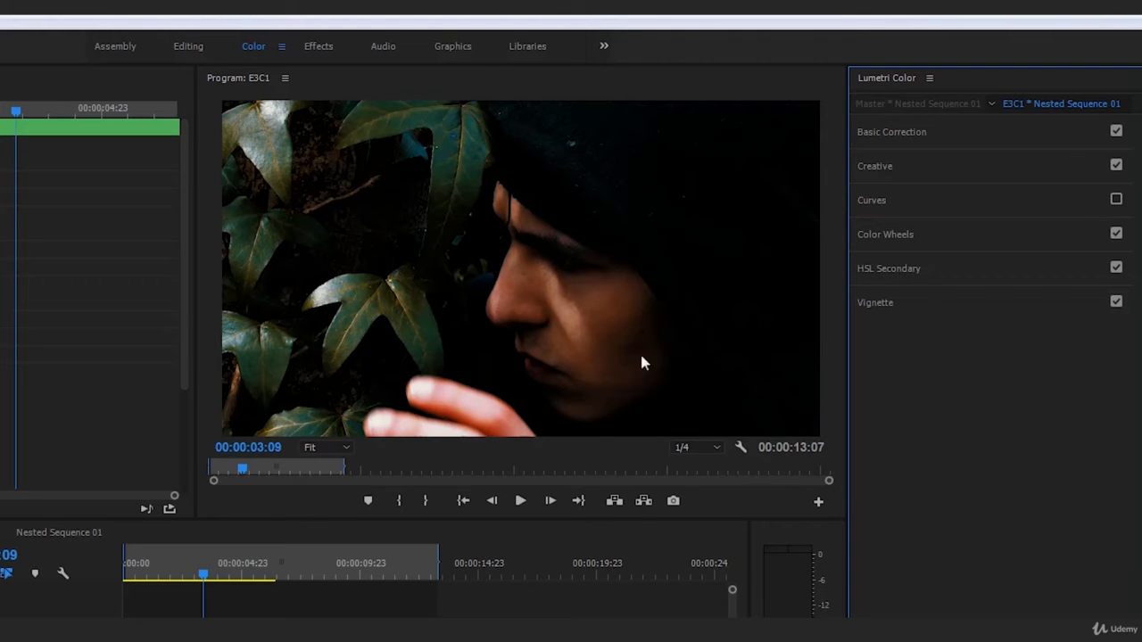
- Compare the cinematic LUT look with the S-curve grade by alternately enabling the Creative and Curves corrections, and inspect the RGB curve
left_click(1115, 165)
left_click(1115, 198)
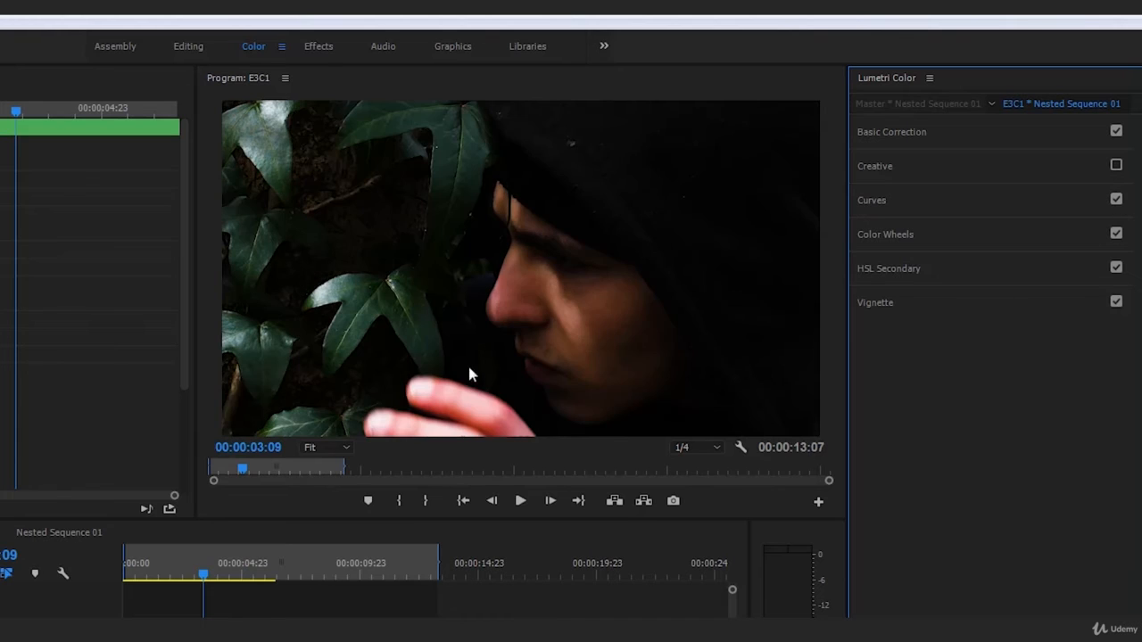
left_click(1116, 165)
left_click(1115, 198)
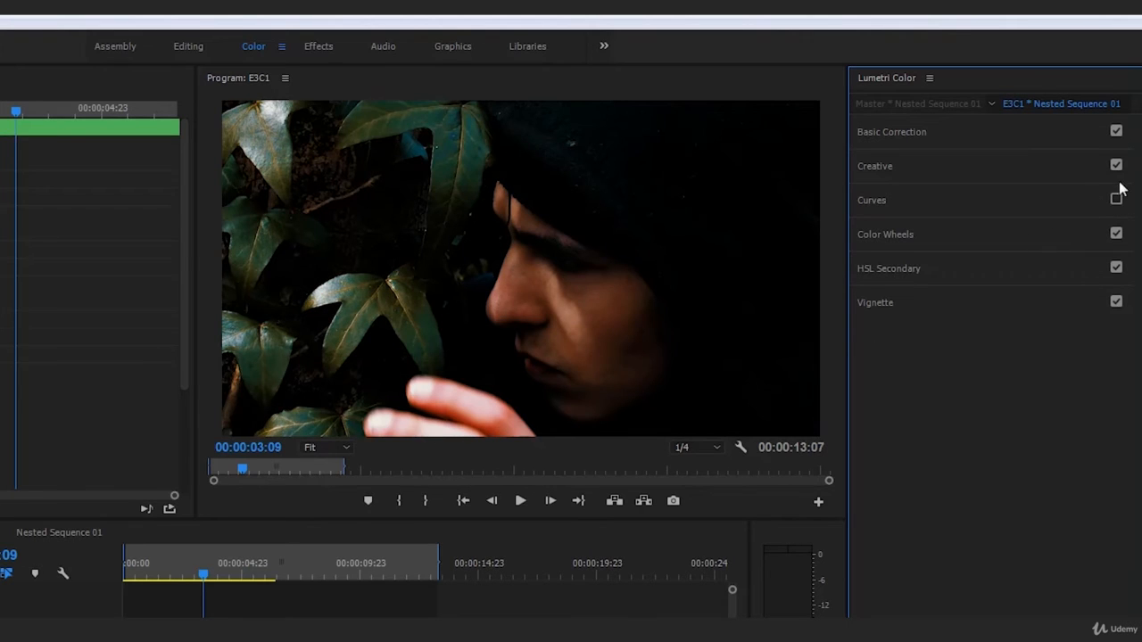
left_click(1031, 210)
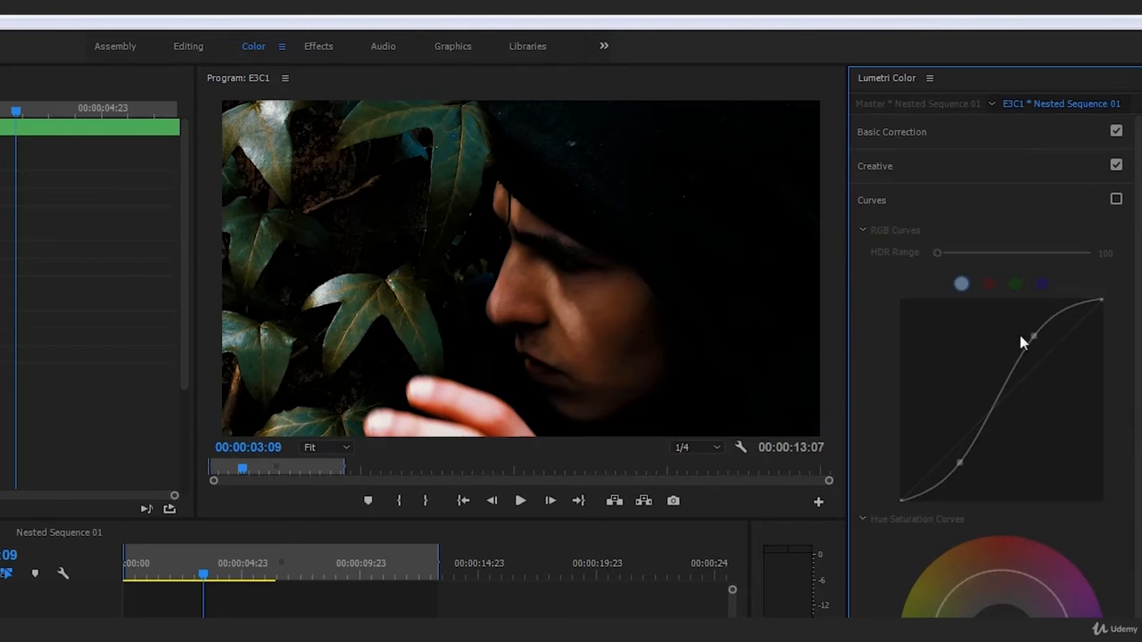
left_click(1070, 188)
- Enable the Curves correction again and set the Creative look to None, leaving the Creative correction enabled
left_click(1116, 201)
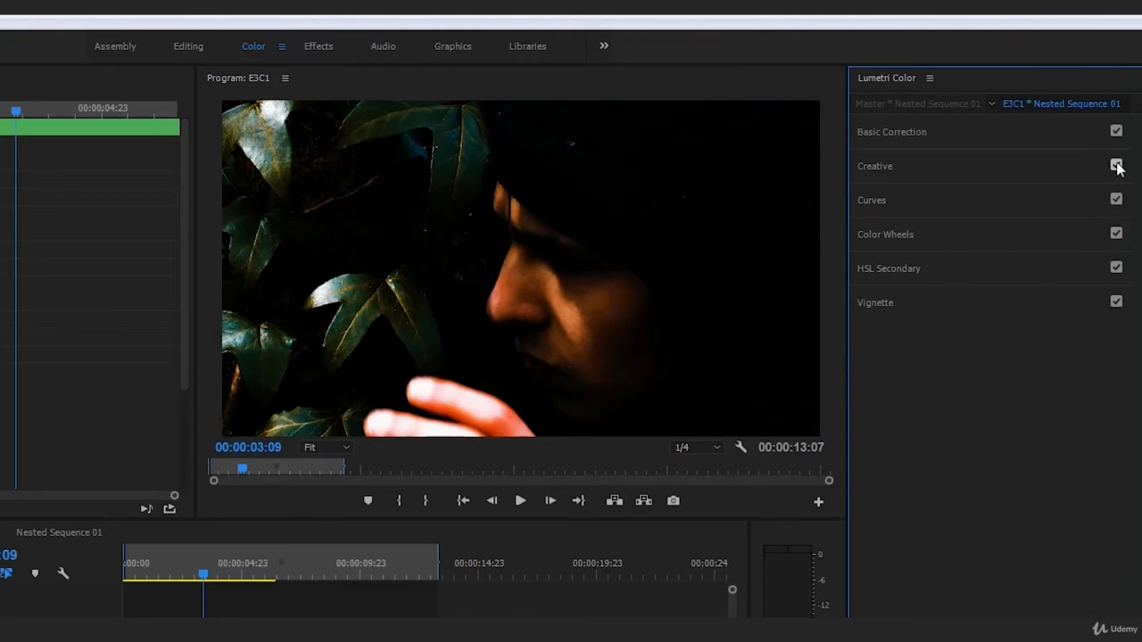
left_click(1115, 166)
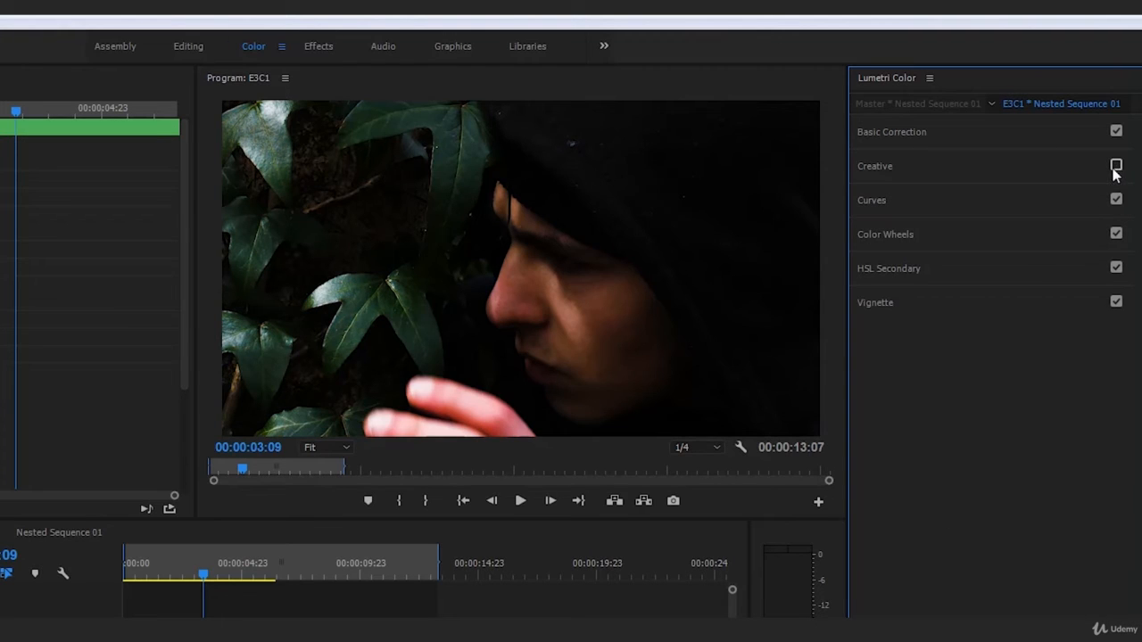
left_click(1081, 168)
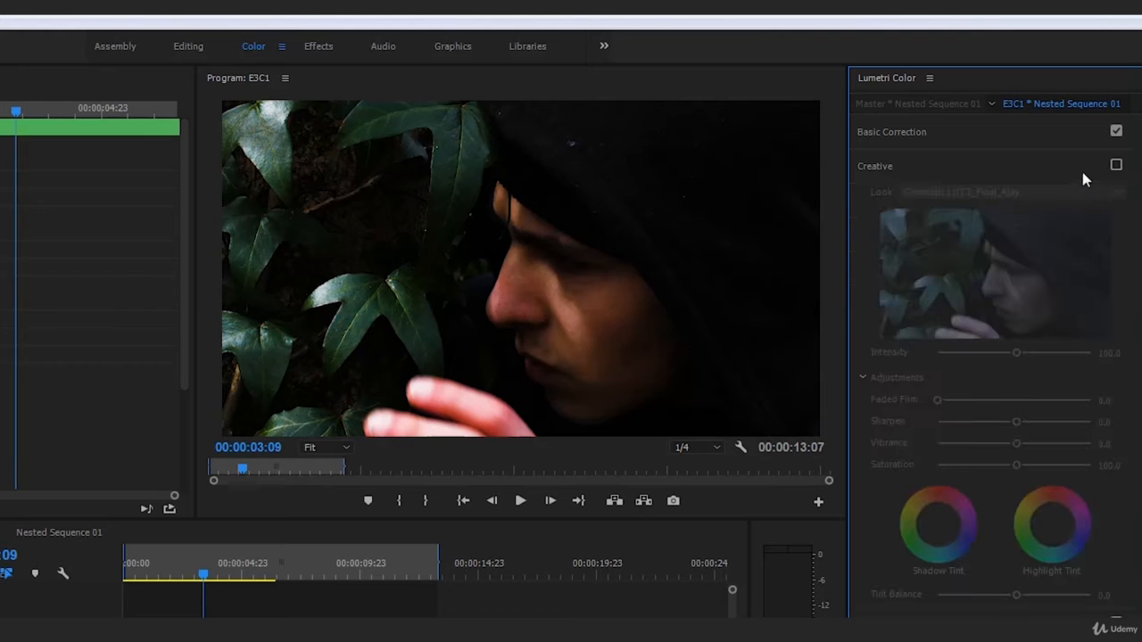
left_click(1116, 166)
left_click(1043, 198)
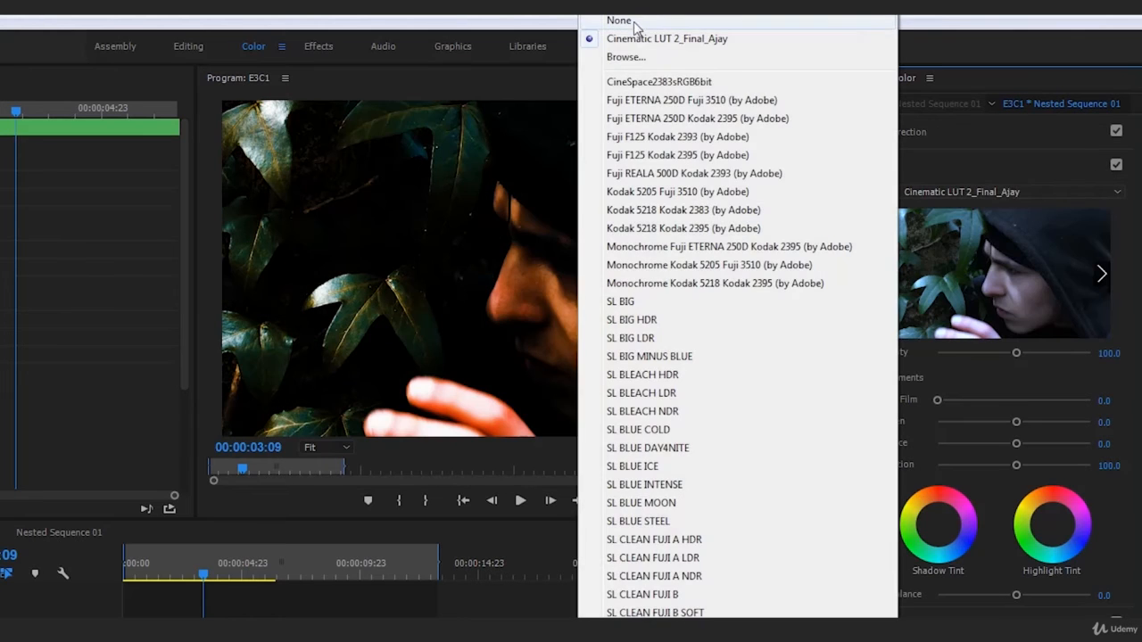
left_click(639, 21)
left_click(995, 622)
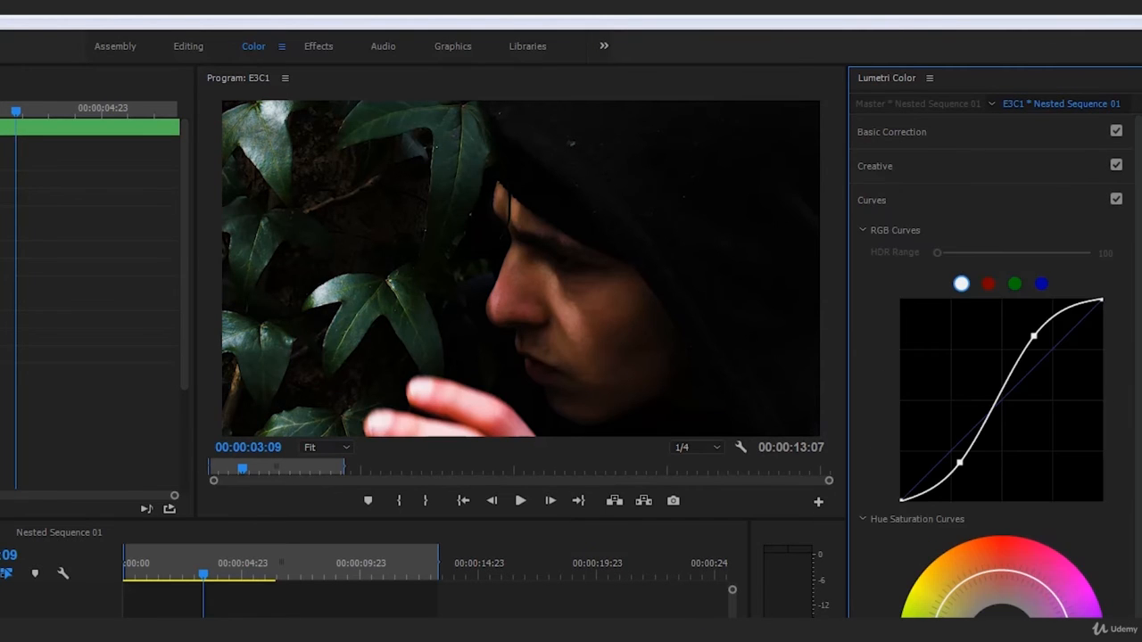
- In the Creative adjustments, set Faded Film to 18.9 and Vibrance to 48.1
left_click(962, 167)
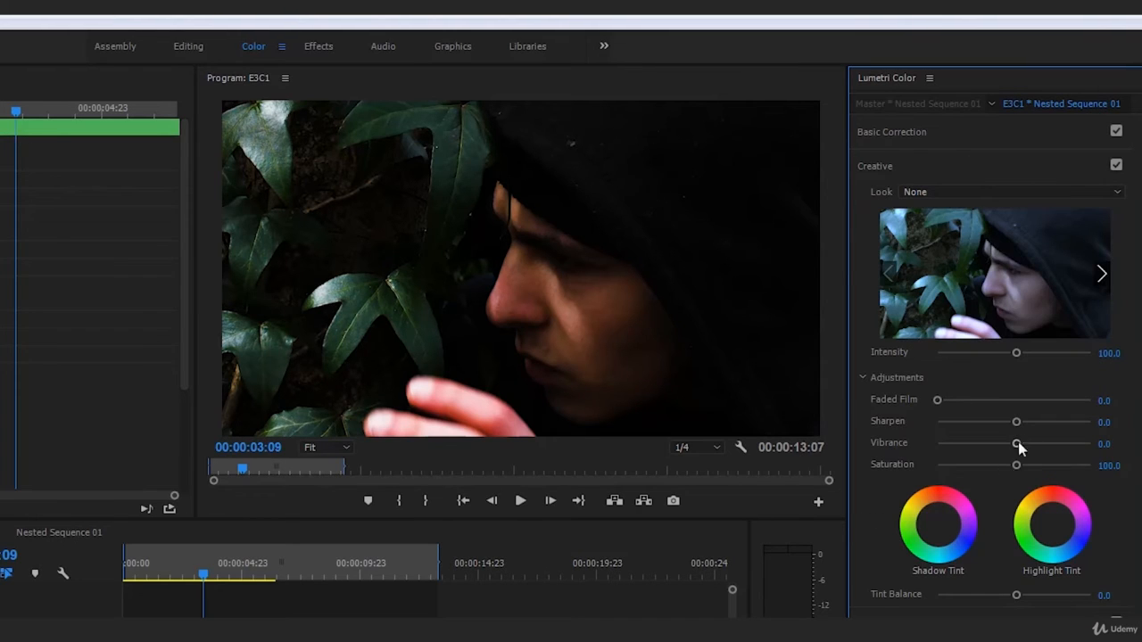
left_click_drag(1017, 446, 1081, 457)
left_click_drag(941, 401, 1020, 413)
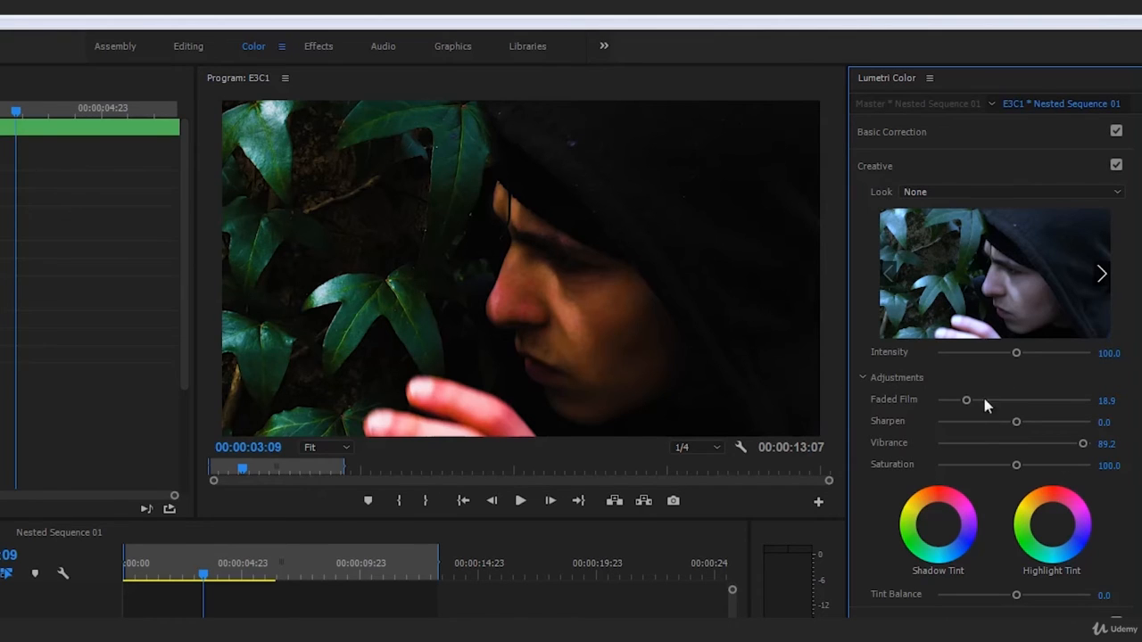
left_click_drag(1082, 443, 1050, 450)
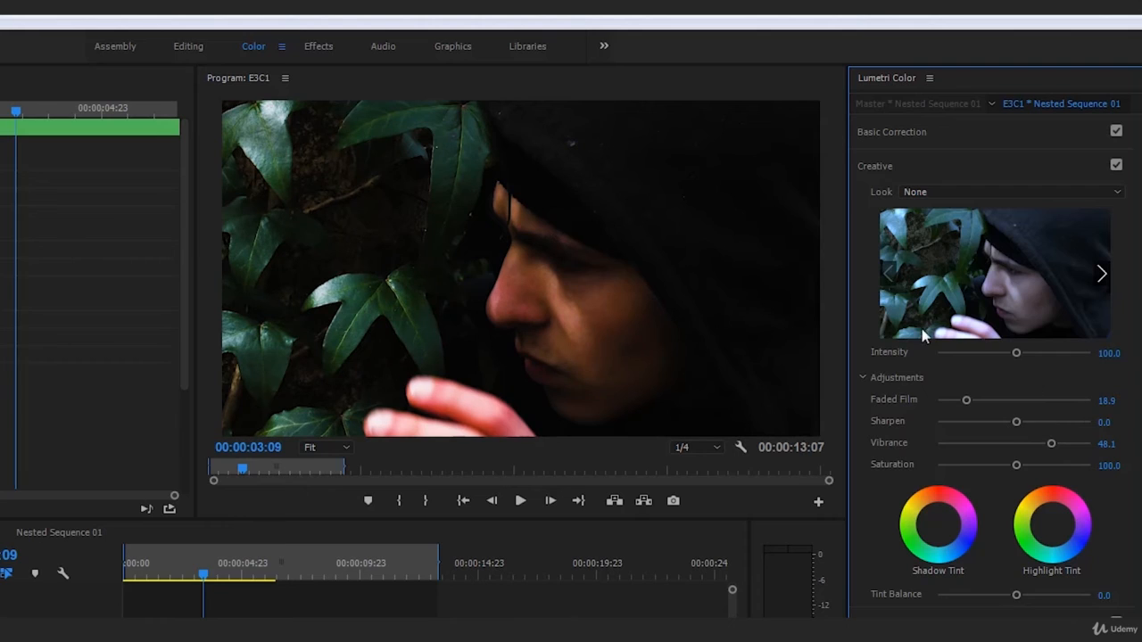
- Check the Basic Correction settings, try the custom Cinematic LUT 2 as the Creative look, and return the look to None
left_click(945, 129)
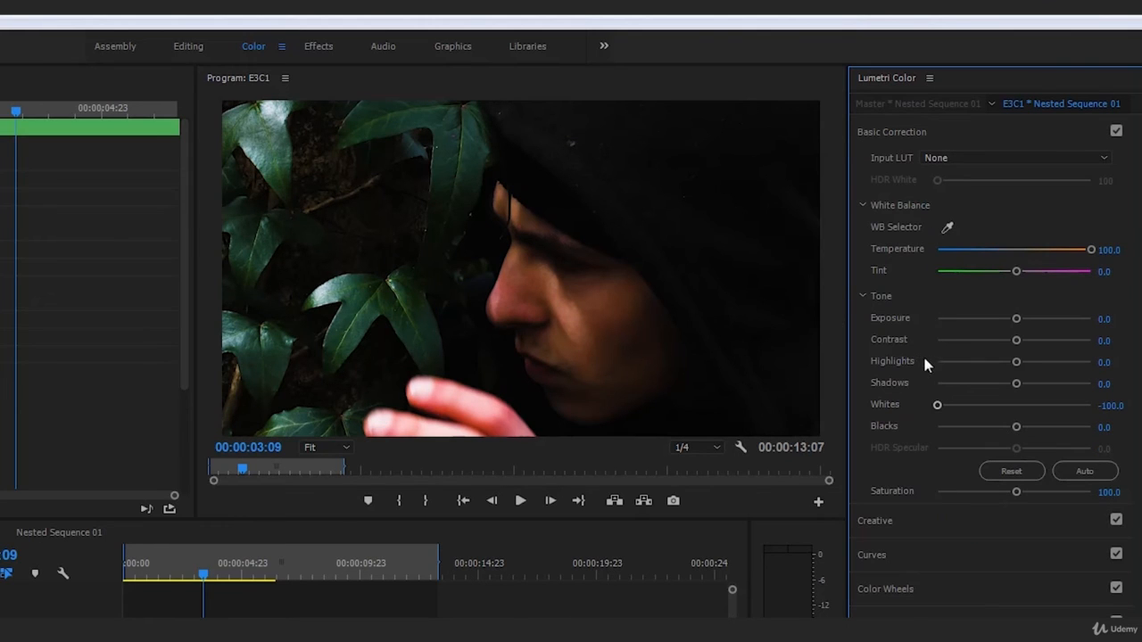
left_click(920, 526)
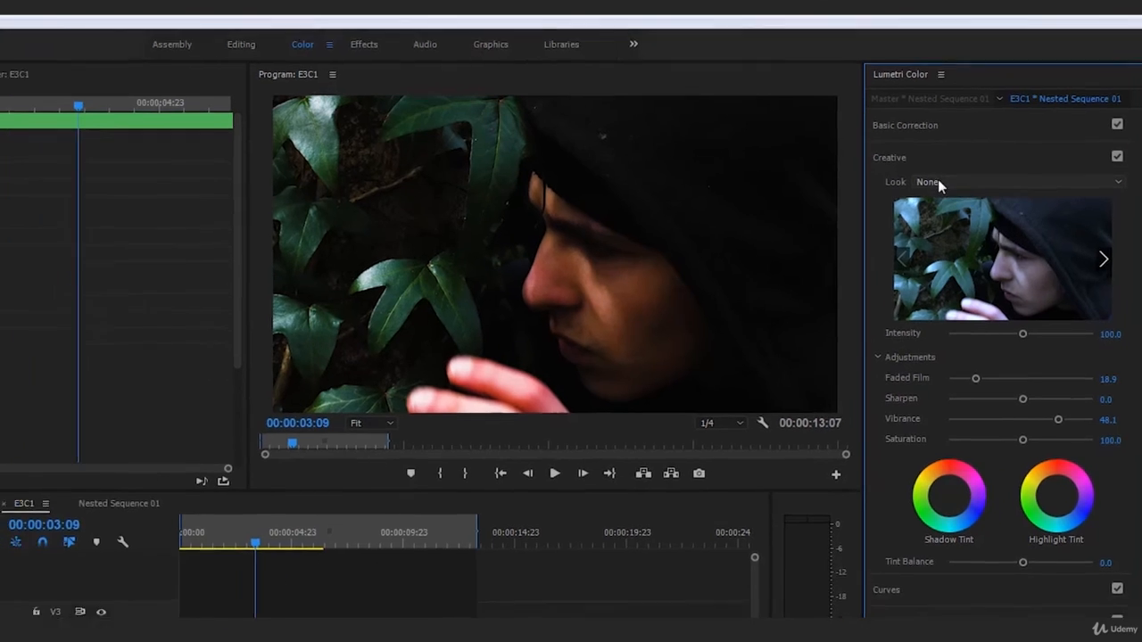
left_click(934, 190)
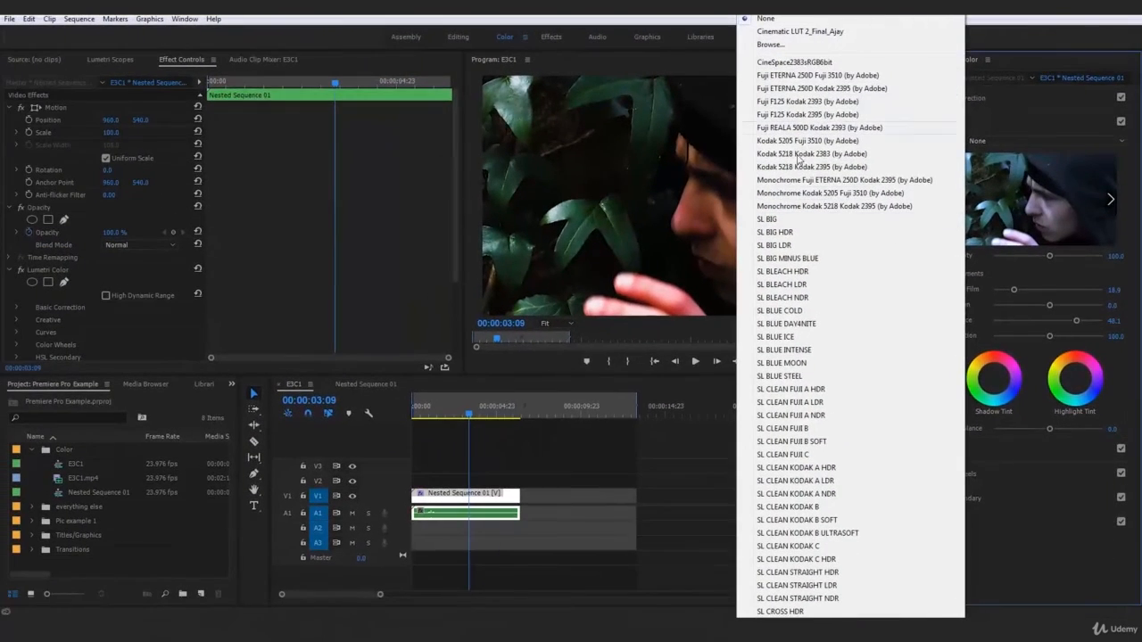
left_click(838, 31)
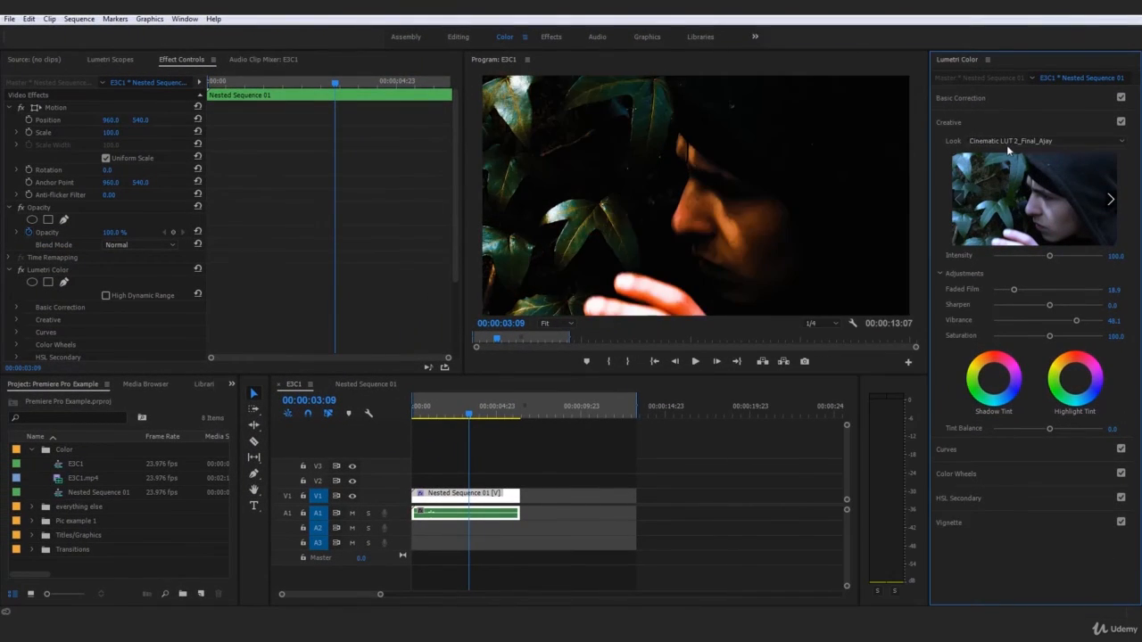
left_click(1008, 143)
left_click(766, 15)
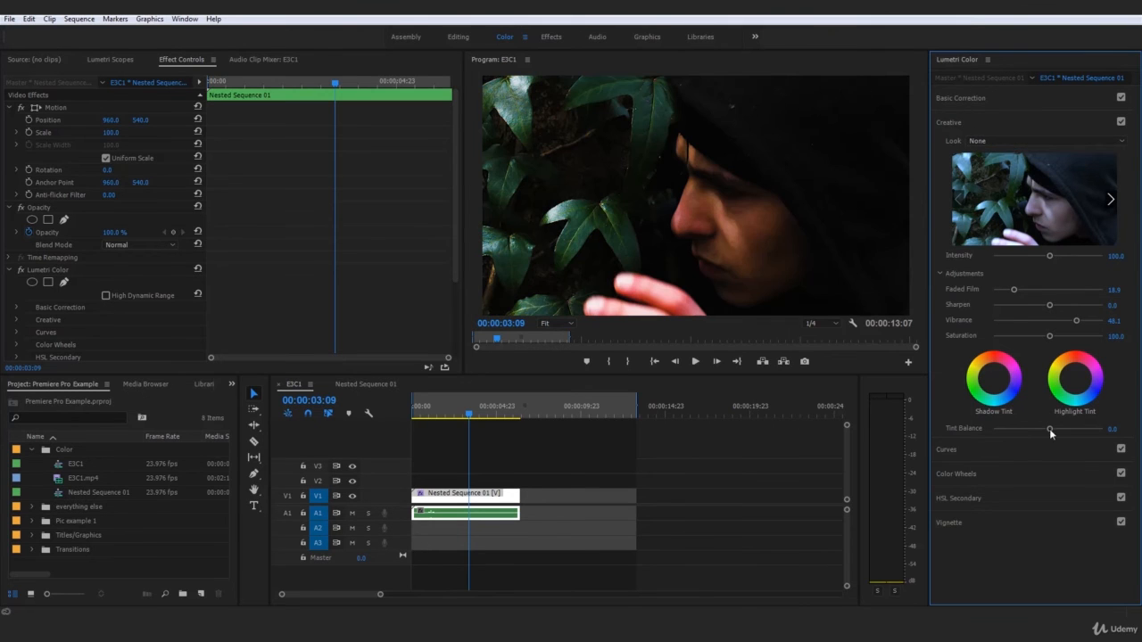
- Shape the green RGB curve into a gentle S with a raised highlight point and a slightly lowered shadow point
left_click(1036, 449)
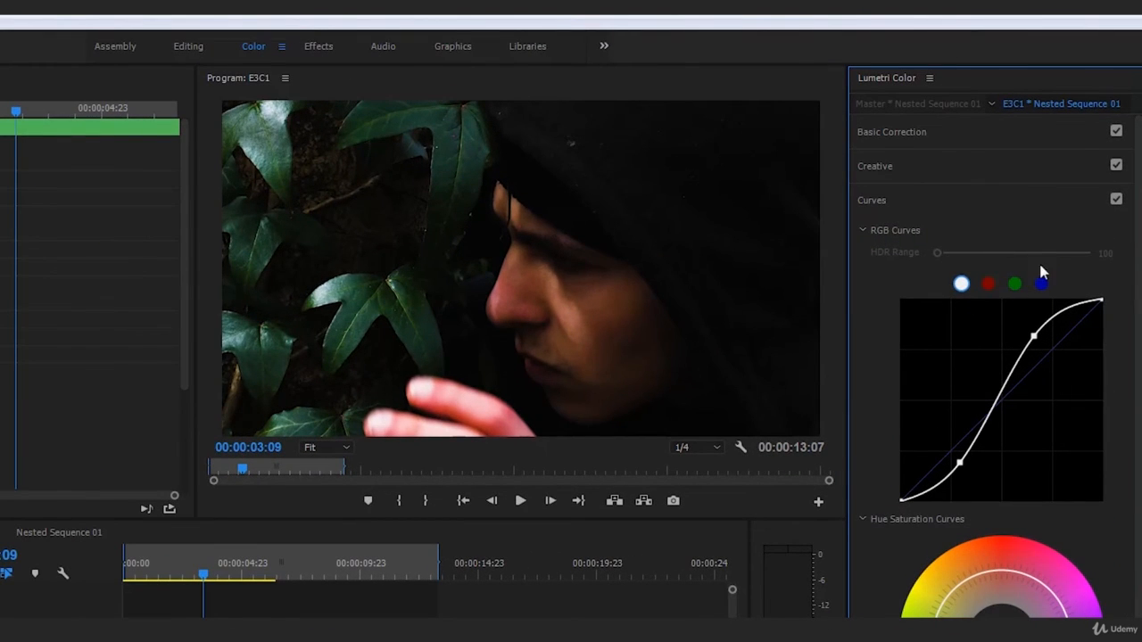
left_click(1014, 283)
left_click_drag(1054, 359, 1043, 340)
left_click_drag(937, 457, 946, 463)
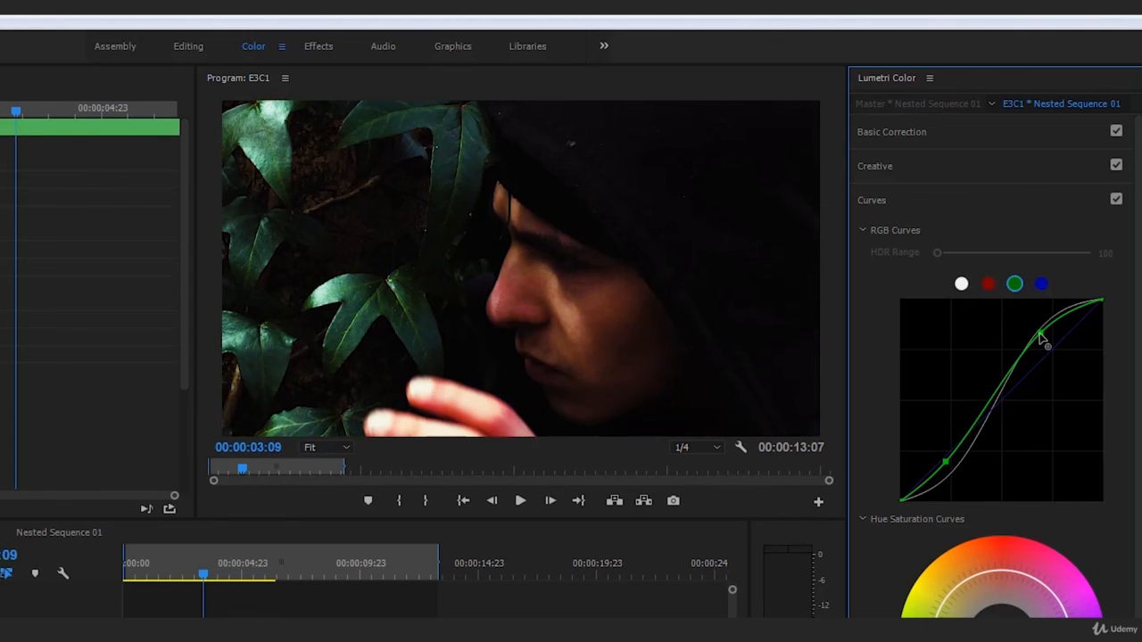
left_click_drag(1040, 332, 1034, 334)
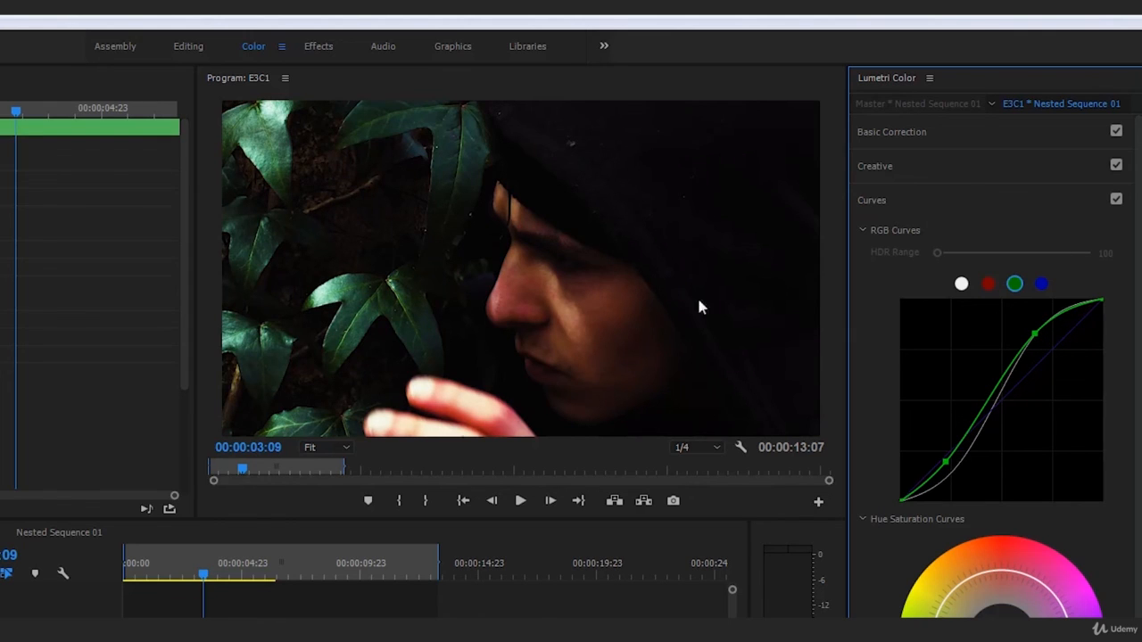
- Reduce red in the highlights by lowering the upper point of the red RGB curve, and anchor its shadow point near the diagonal
left_click(987, 284)
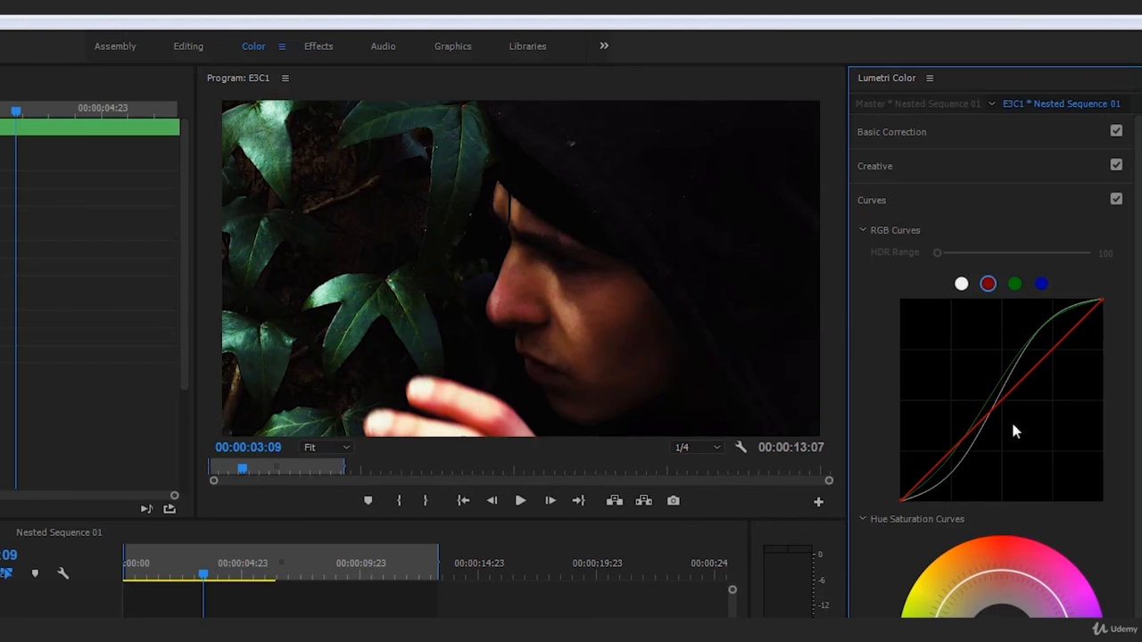
left_click_drag(1051, 359, 1056, 363)
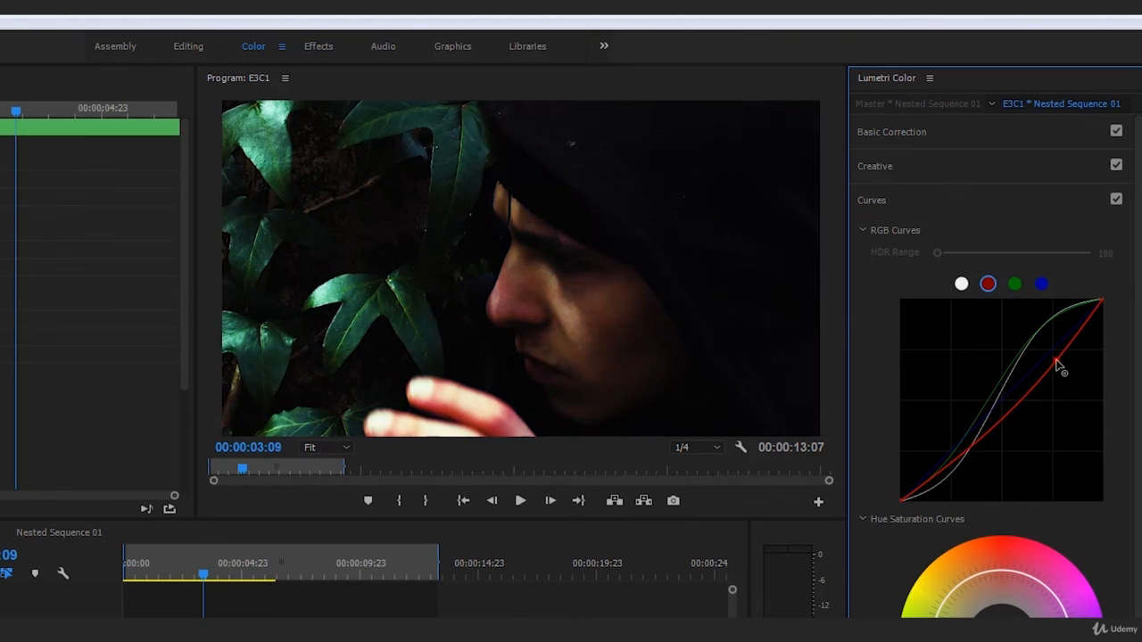
left_click_drag(964, 467, 955, 450)
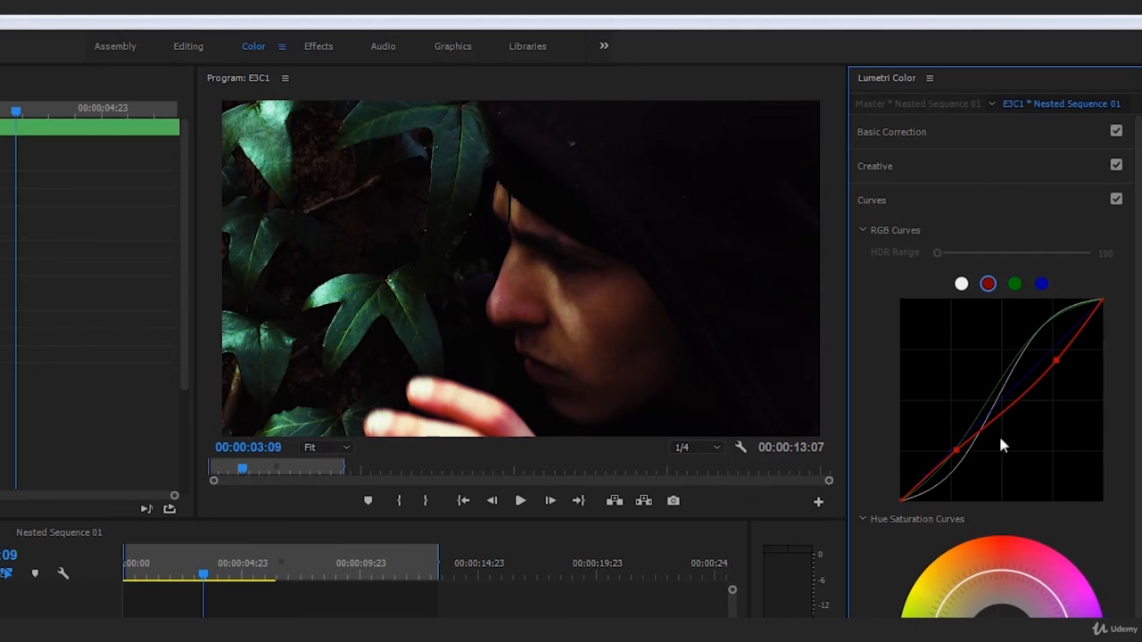
left_click_drag(1058, 362, 1062, 367)
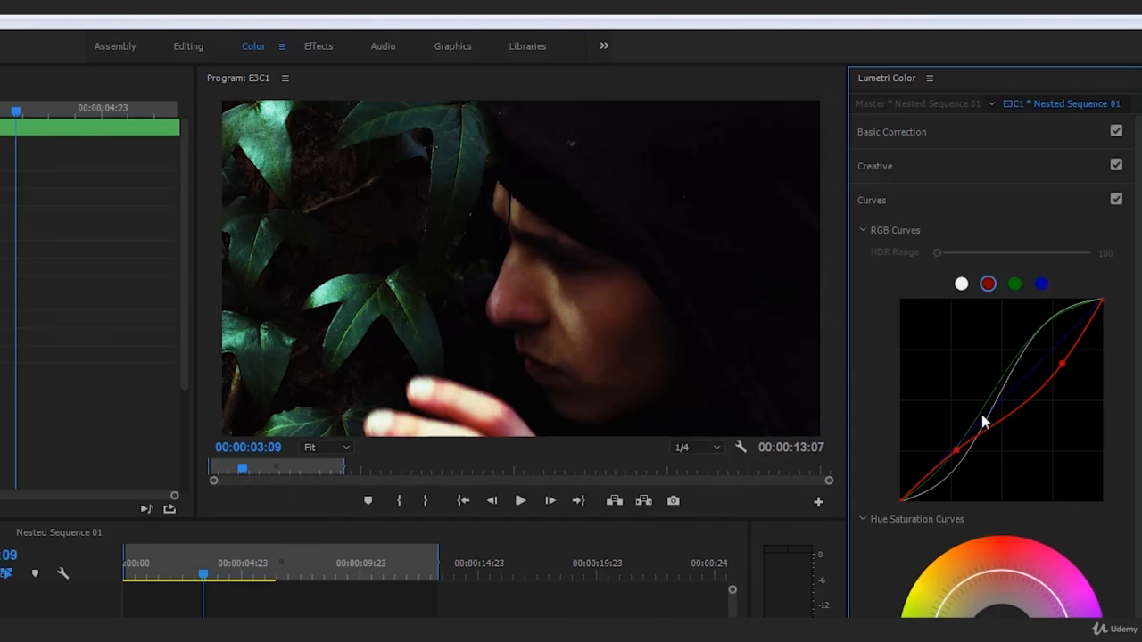
left_click(909, 198)
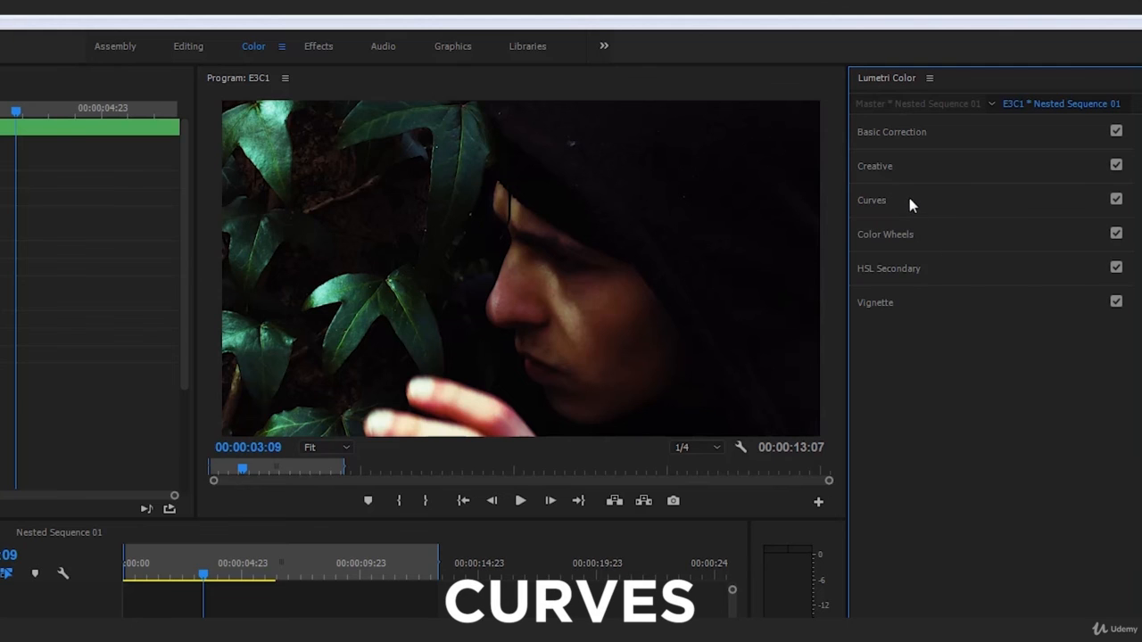
left_click(903, 198)
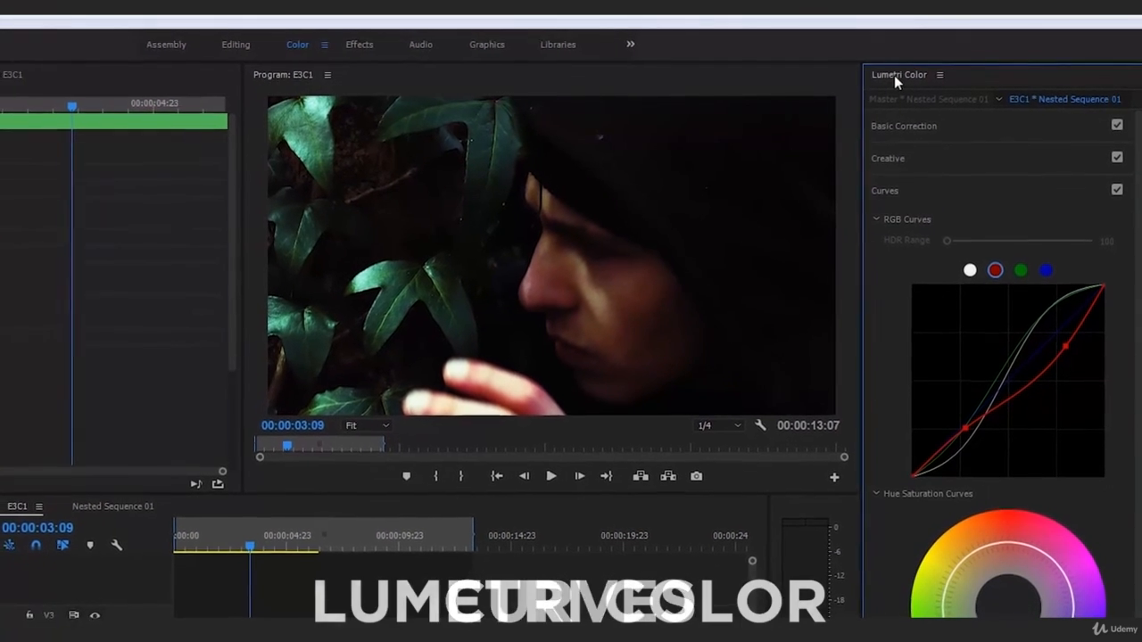